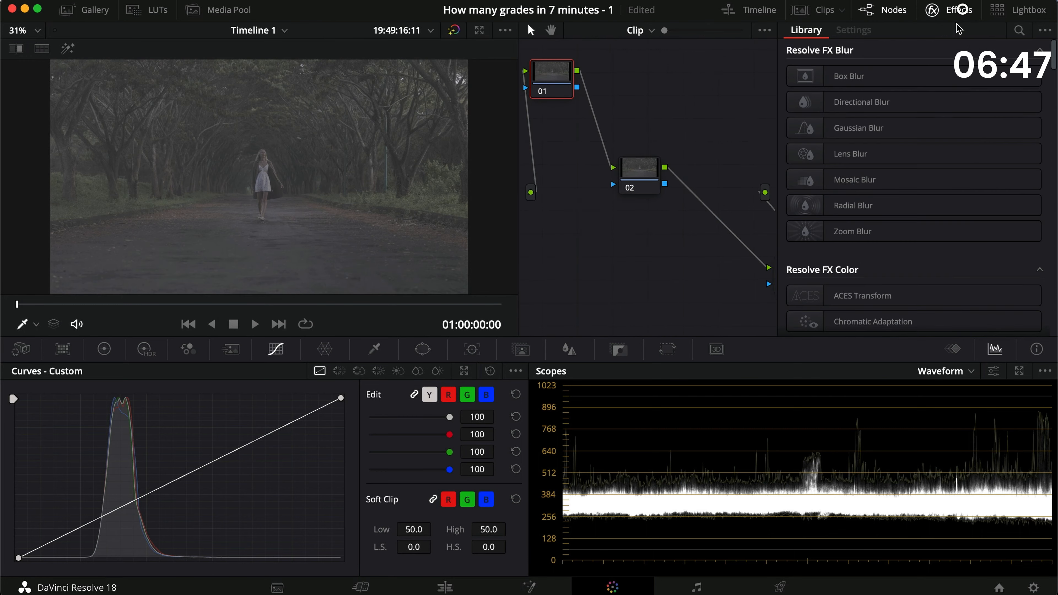
# - Apply a Color Space Transform to node 01 with Canon Cinema Gamut as input color space and Canon Log 3 as input gamma
pyautogui.scroll(-3, 883, 234)
pyautogui.moveTo(884, 308); pyautogui.dragTo(558, 77)
pyautogui.click(926, 90)
pyautogui.press('c')
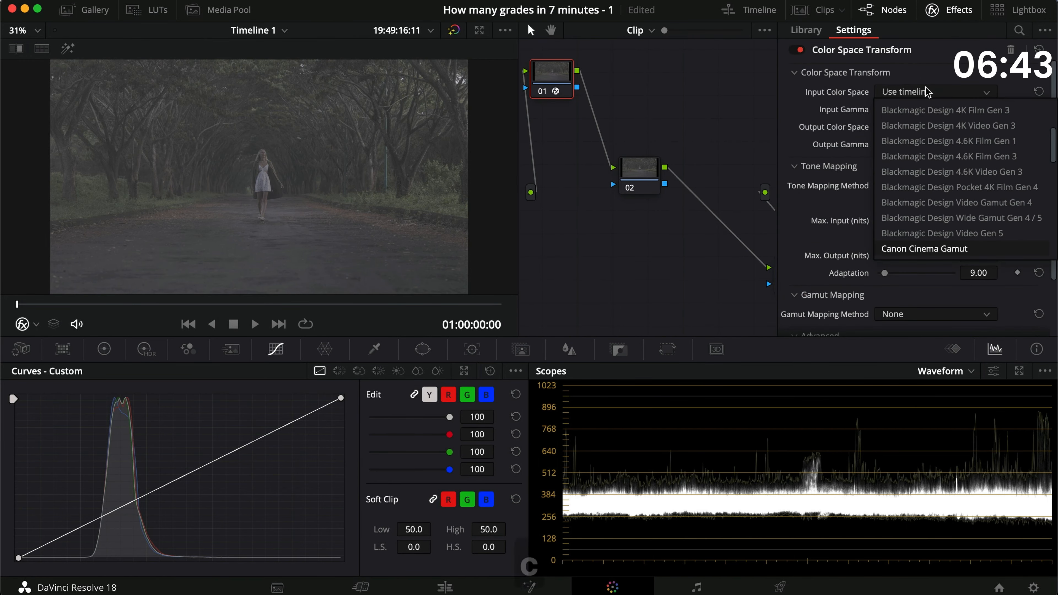
pyautogui.press('Return')
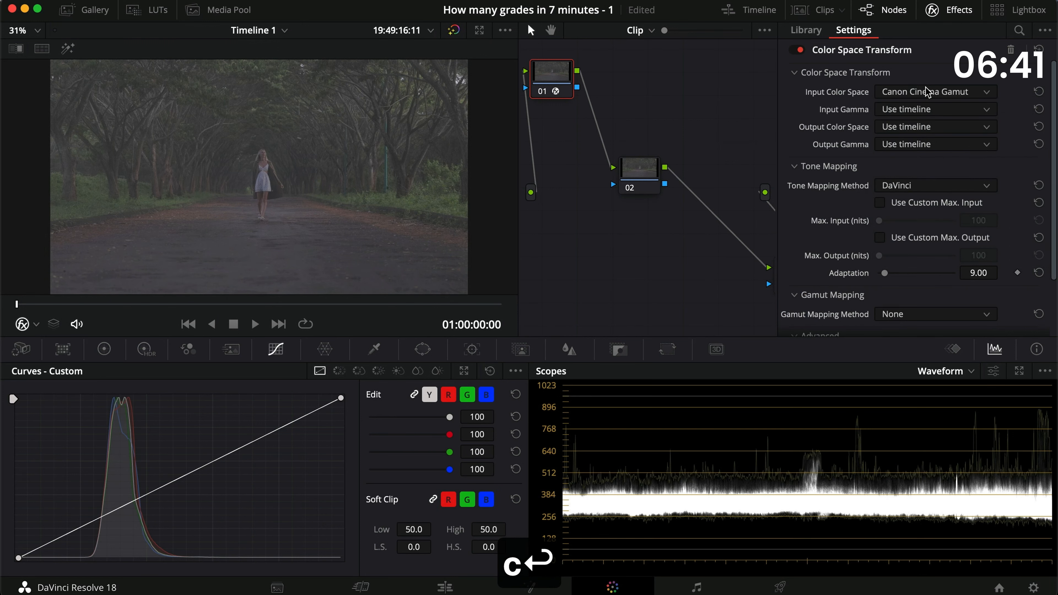
pyautogui.click(912, 110)
pyautogui.press('c')
pyautogui.press('Down')
pyautogui.press('Down')
pyautogui.press('Return')
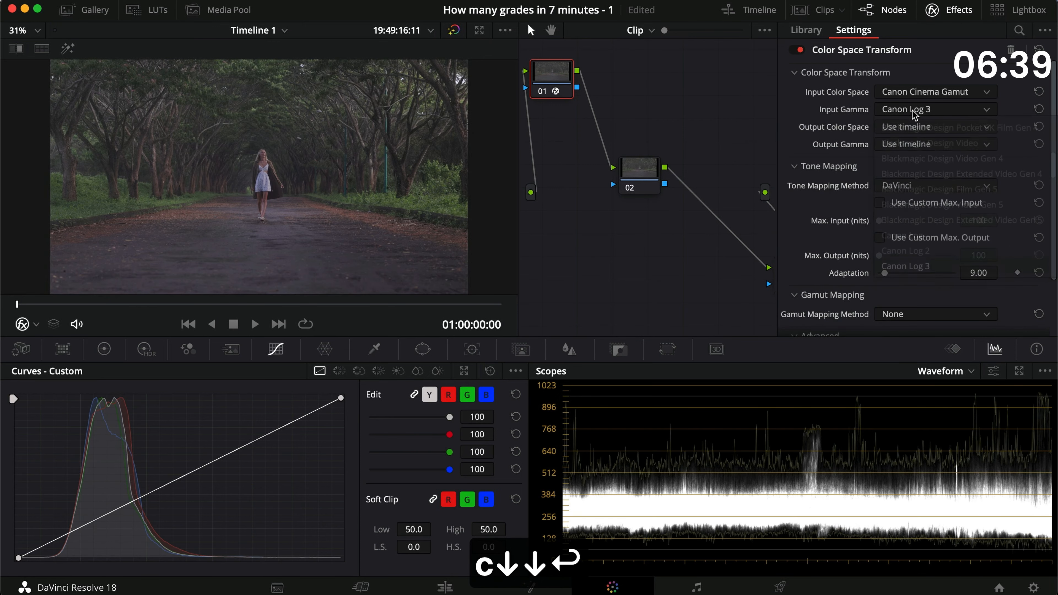
# - Set the transform's output color space to Rec.709 and its output gamma to Gamma 2.4
pyautogui.click(938, 129)
pyautogui.press('r')
pyautogui.press('Return')
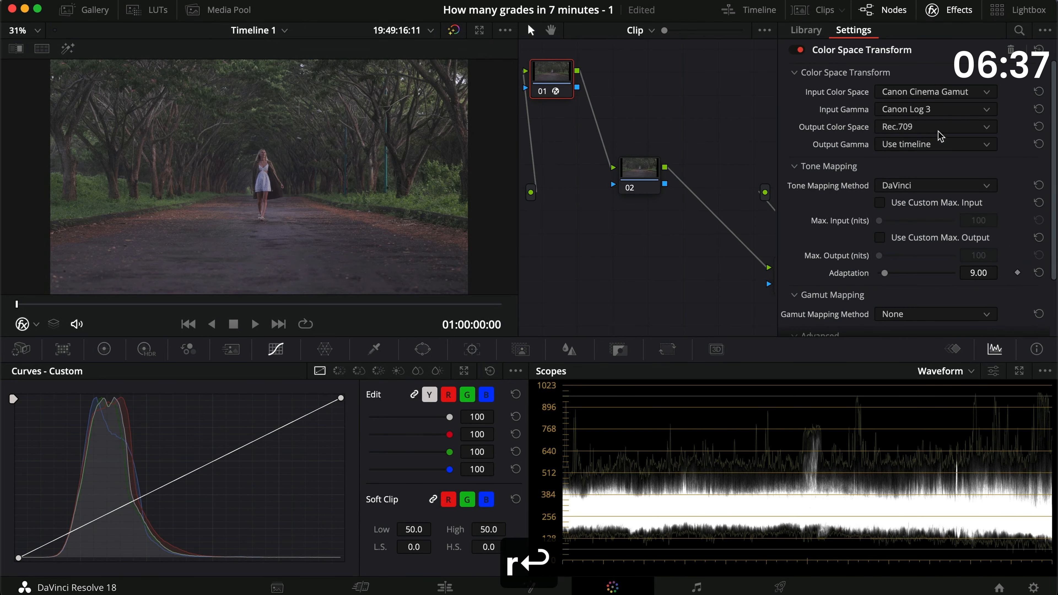
pyautogui.click(935, 143)
pyautogui.press('g')
pyautogui.press('Down')
pyautogui.press('Return')
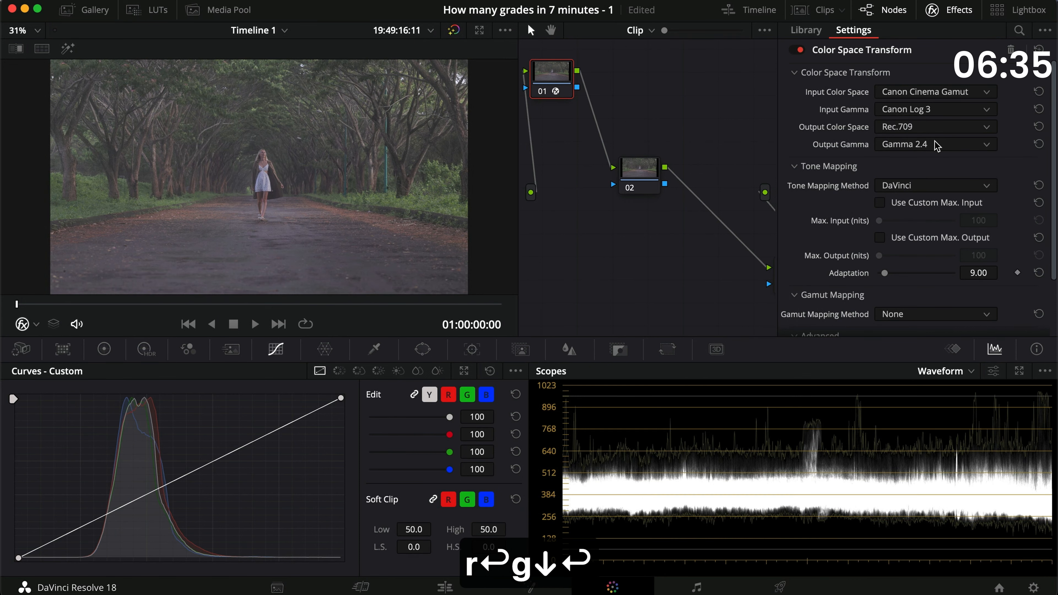
# - Set node 01's output color space to DaVinci Wide Gamut and its output gamma to DaVinci Intermediate
pyautogui.click(933, 127)
pyautogui.press('d')
pyautogui.press('Return')
pyautogui.click(931, 144)
pyautogui.press('d')
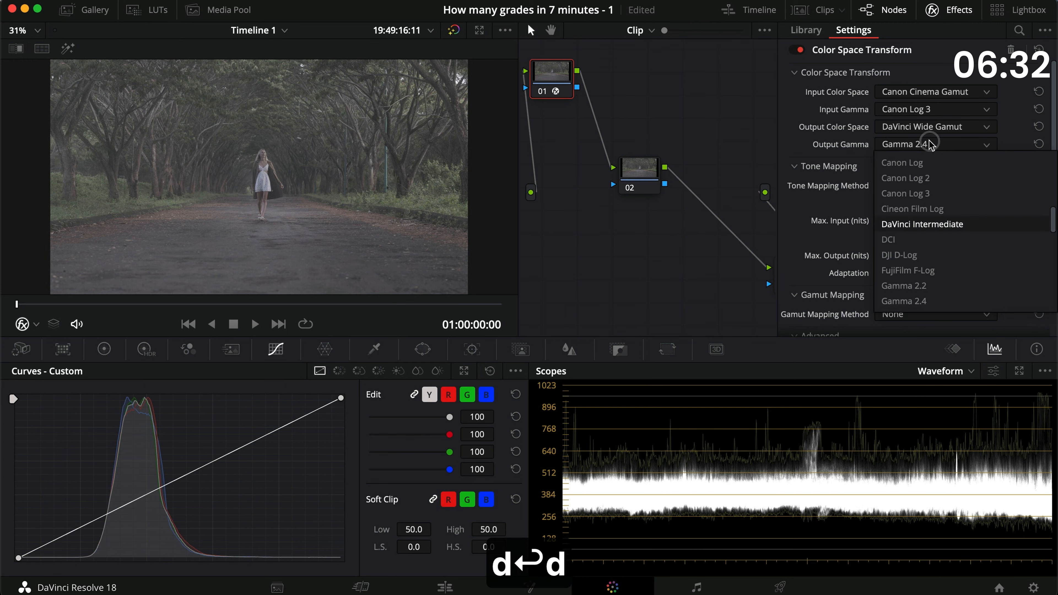
pyautogui.press('Return')
# - Copy the Color Space Transform grade of node 01 onto node 03
pyautogui.click(933, 10)
pyautogui.click(606, 77)
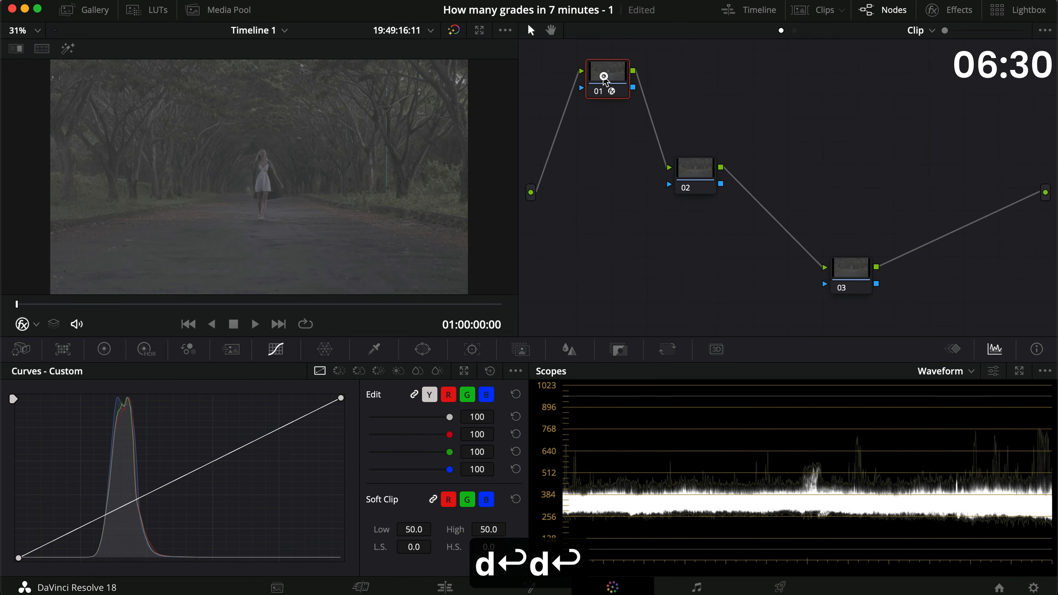
pyautogui.press('super+c')
pyautogui.press('super+v')
# - Set node 03's input color space to DaVinci Wide Gamut and its input gamma to DaVinci Intermediate
pyautogui.click(933, 10)
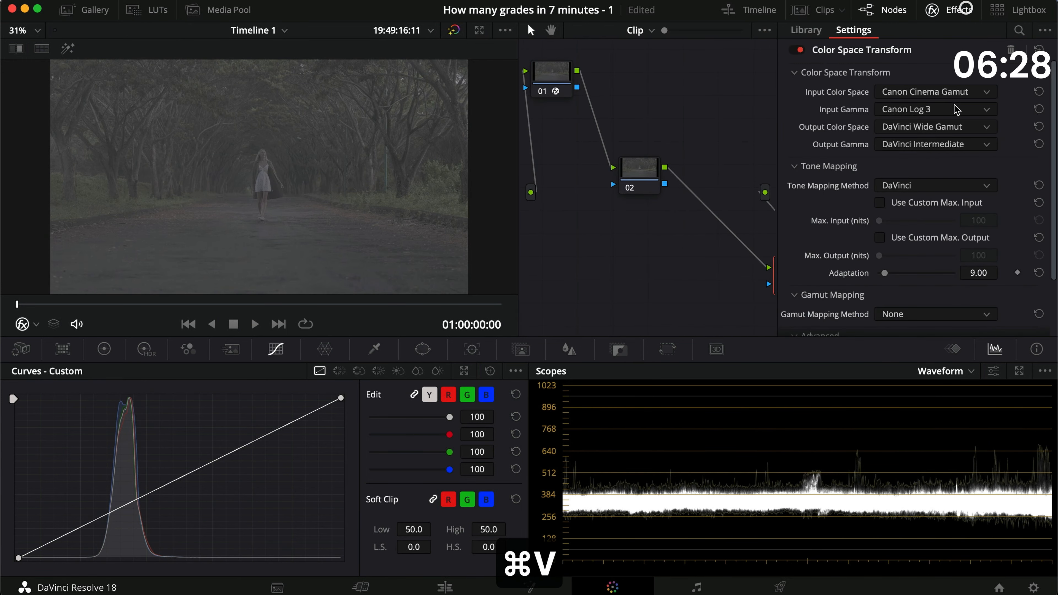
pyautogui.click(934, 92)
pyautogui.press('d')
pyautogui.press('Down')
pyautogui.press('Up')
pyautogui.press('Return')
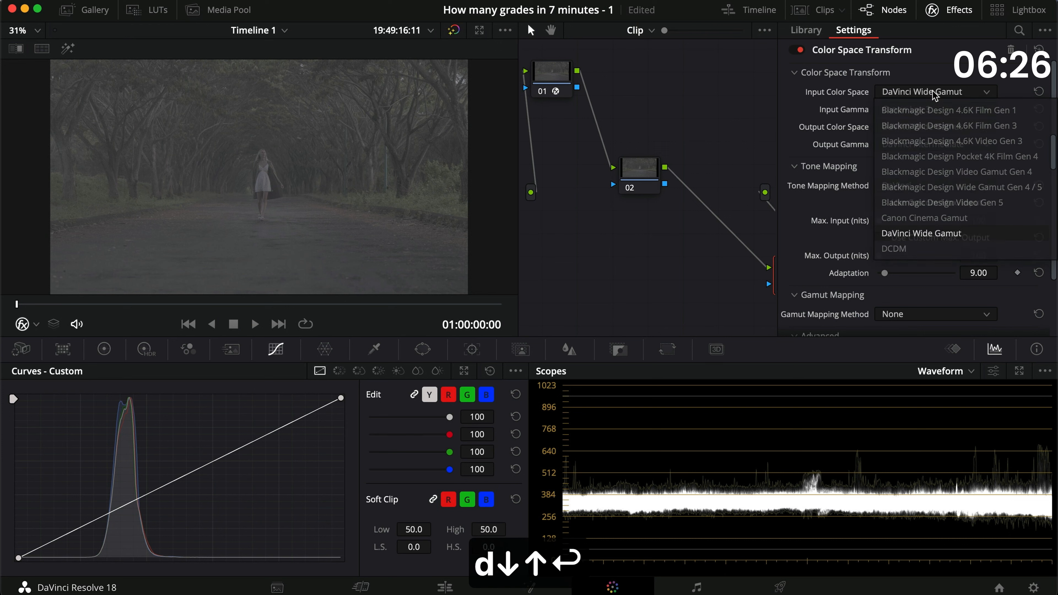
pyautogui.click(936, 108)
pyautogui.press('d')
pyautogui.press('Return')
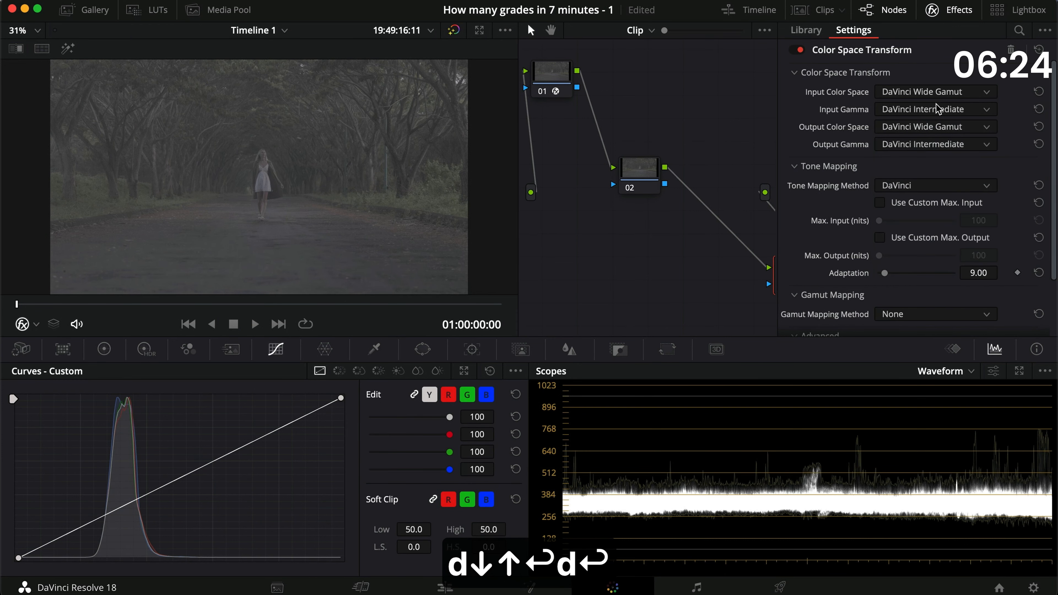
# - Set node 03's output color space to Rec.709 and its output gamma to Gamma 2.4
pyautogui.click(935, 126)
pyautogui.press('g')
pyautogui.press('c')
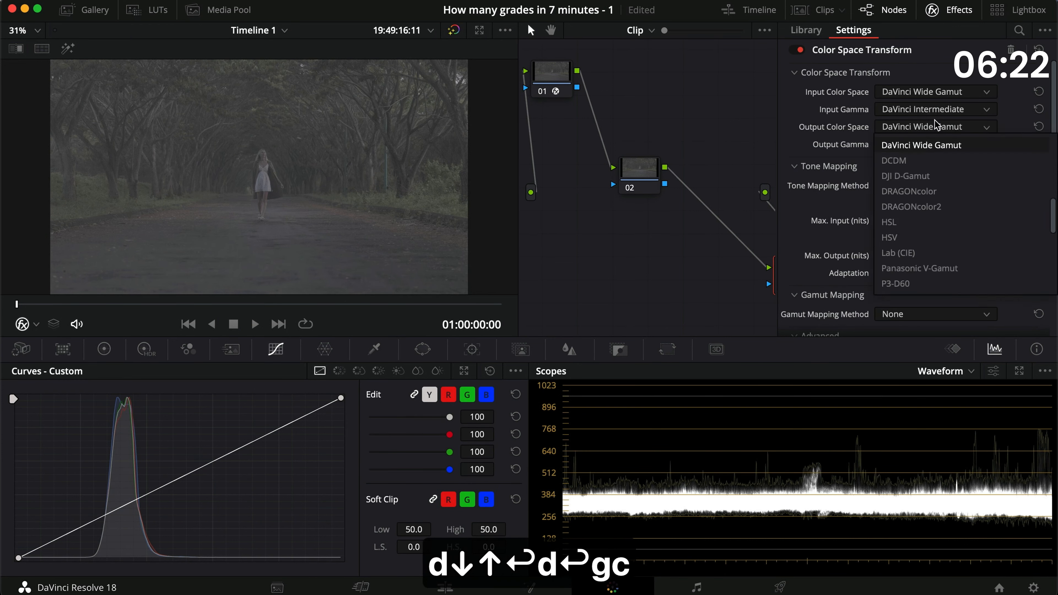
pyautogui.press('r')
pyautogui.press('Return')
pyautogui.click(934, 145)
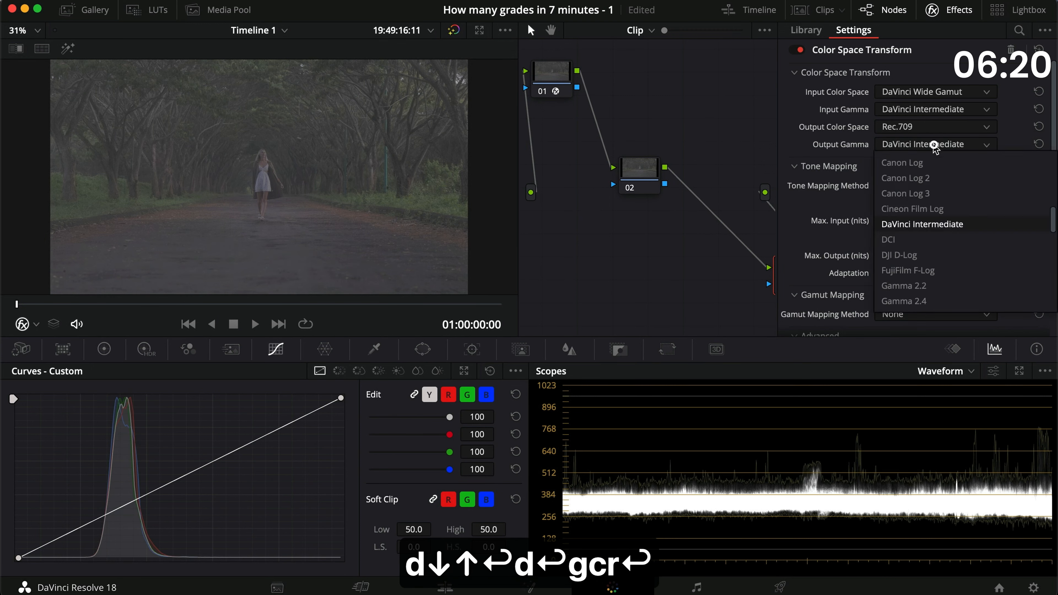
pyautogui.press('g')
pyautogui.press('Down')
pyautogui.press('Return')
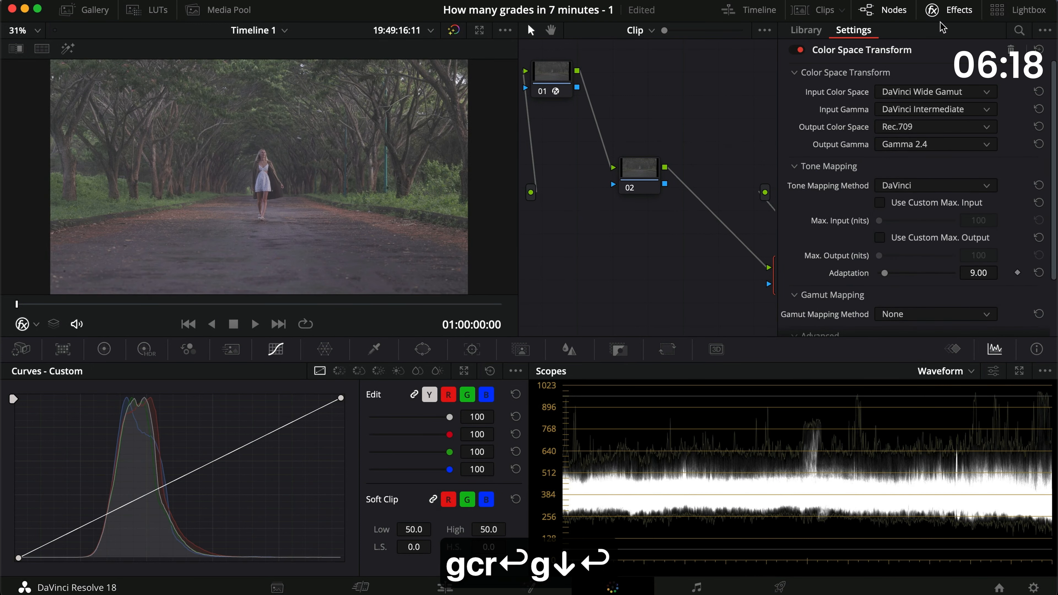
pyautogui.click(949, 10)
# - Move node 02 upward in the graph and add two serial nodes after it
pyautogui.moveTo(694, 162); pyautogui.dragTo(690, 116)
pyautogui.hotkey('alt', 's')
pyautogui.hotkey('alt', 's')
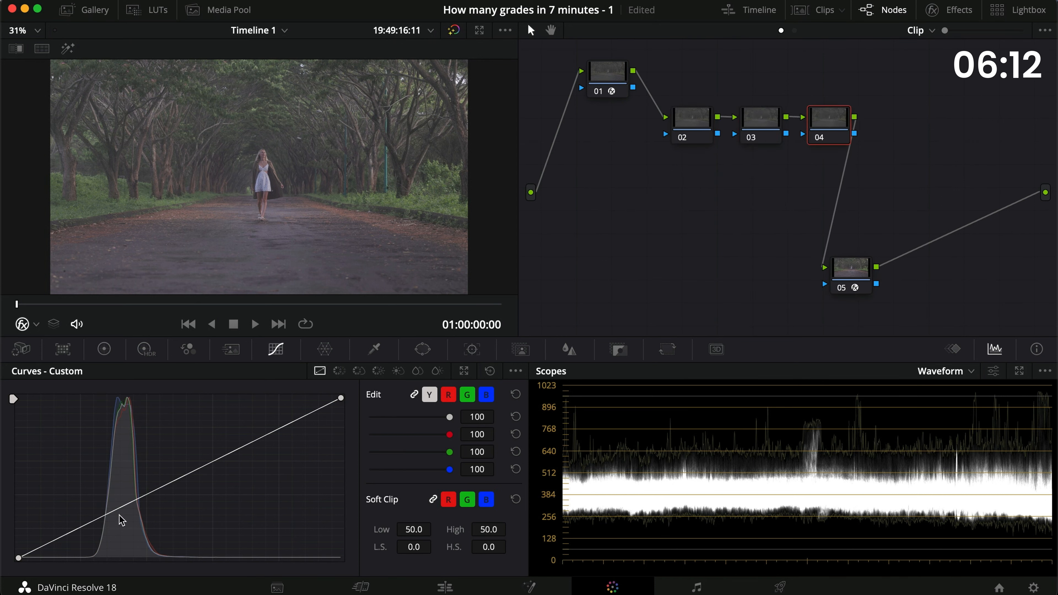
# - Shape a contrast S-curve on node 04 with lowered shadows and raised highlights, comparing the image with and without it
pyautogui.moveTo(106, 522); pyautogui.dragTo(108, 532)
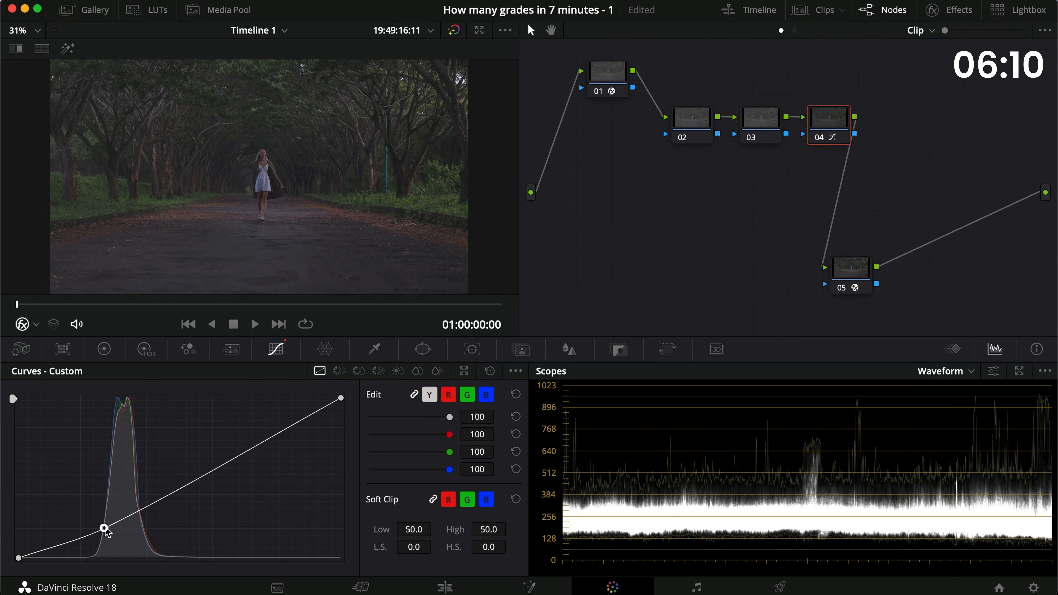
pyautogui.moveTo(277, 434); pyautogui.dragTo(252, 432)
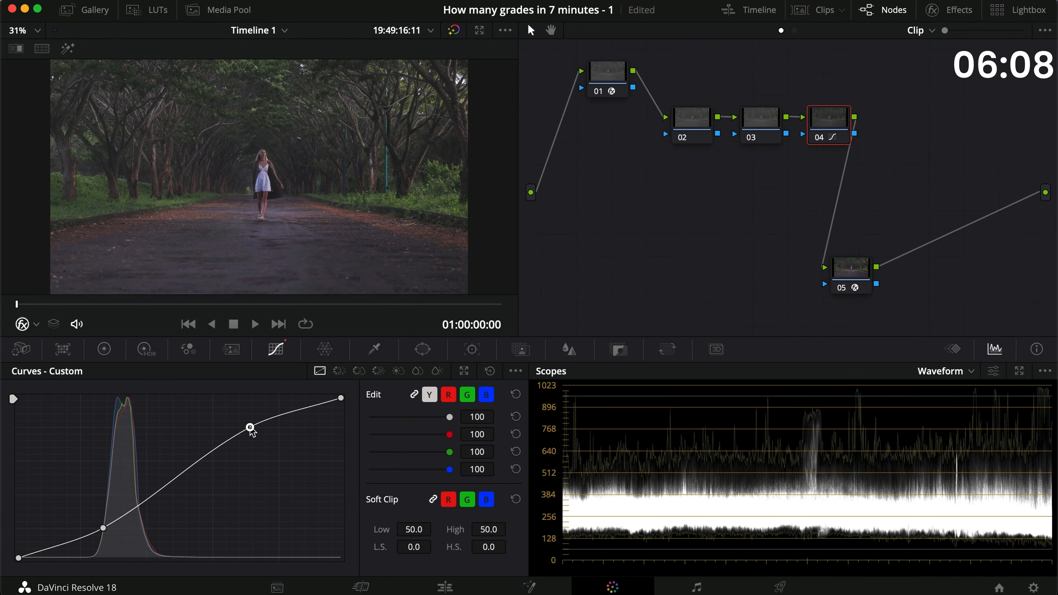
pyautogui.press('super+d')
pyautogui.press('super+d')
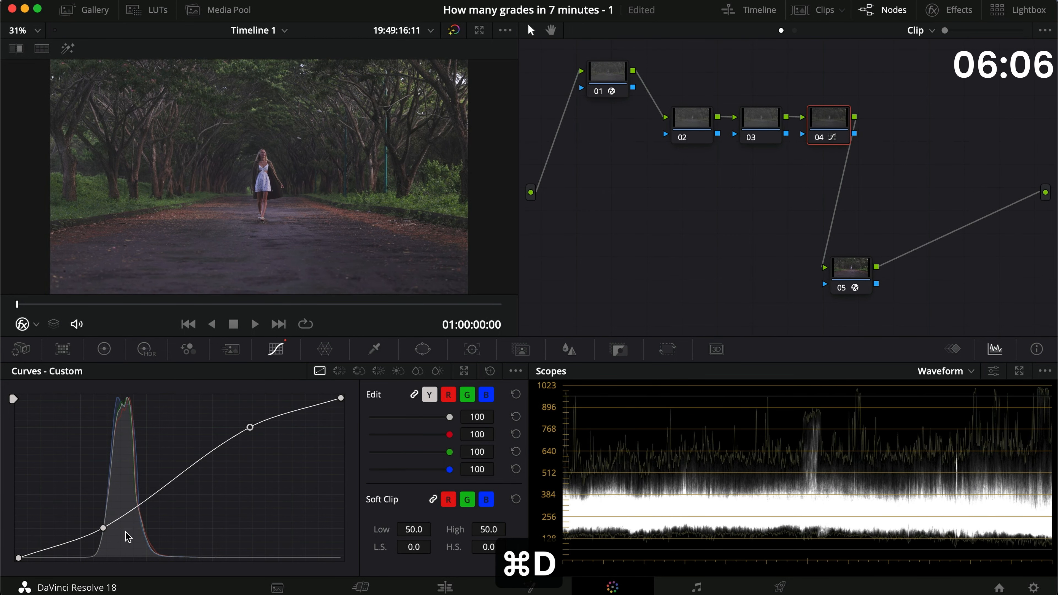
pyautogui.moveTo(103, 528); pyautogui.dragTo(111, 527)
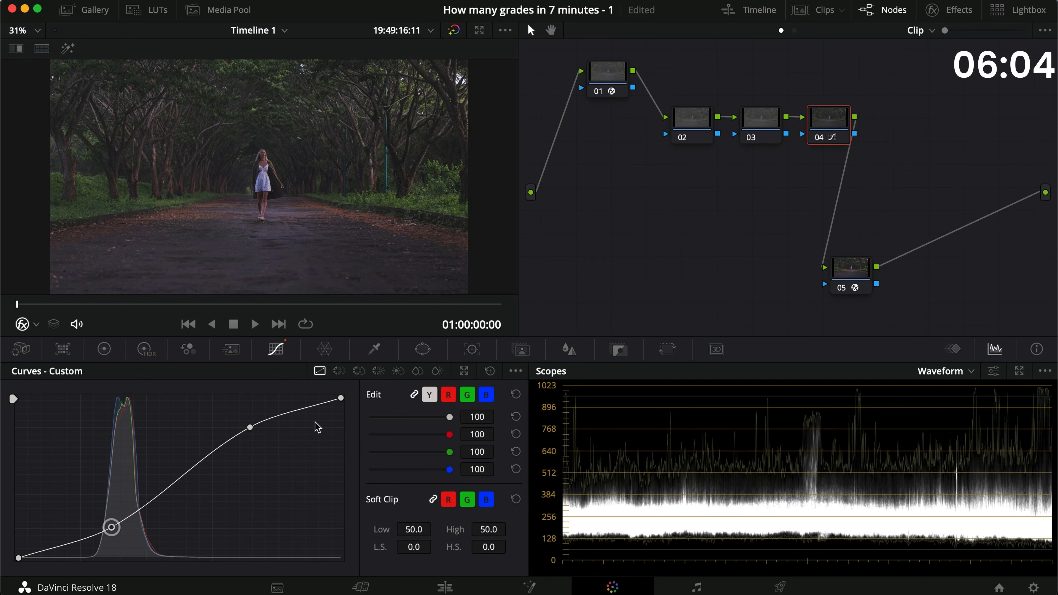
pyautogui.moveTo(250, 433); pyautogui.dragTo(237, 429)
pyautogui.press('super+d')
pyautogui.press('super+d')
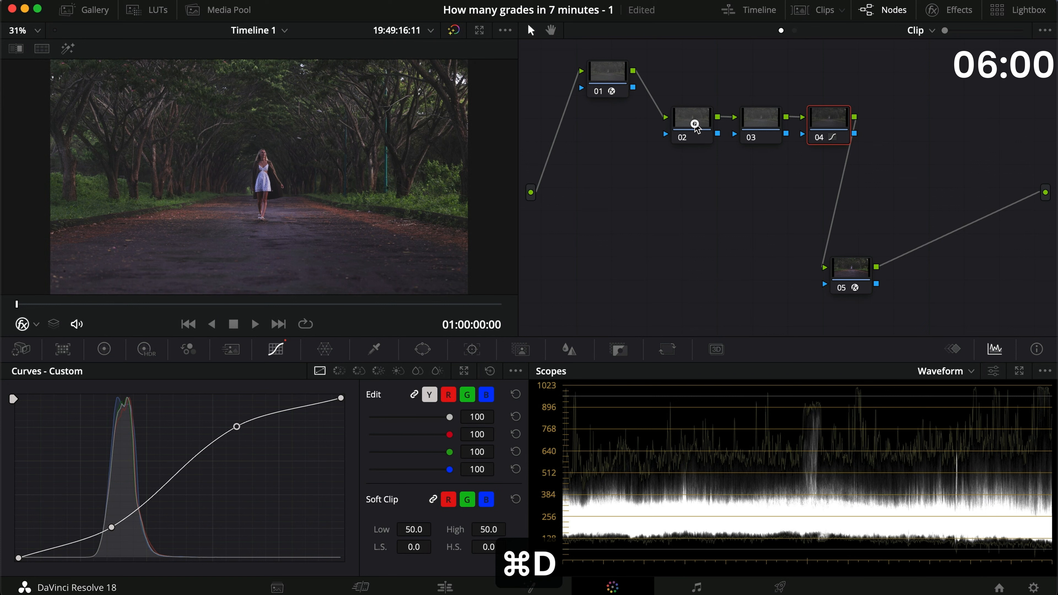
# - On node 02, set Gain to 1.19, Lift to -0.03 and Gamma to 0.02, and compare before and after
pyautogui.click(699, 126)
pyautogui.click(105, 350)
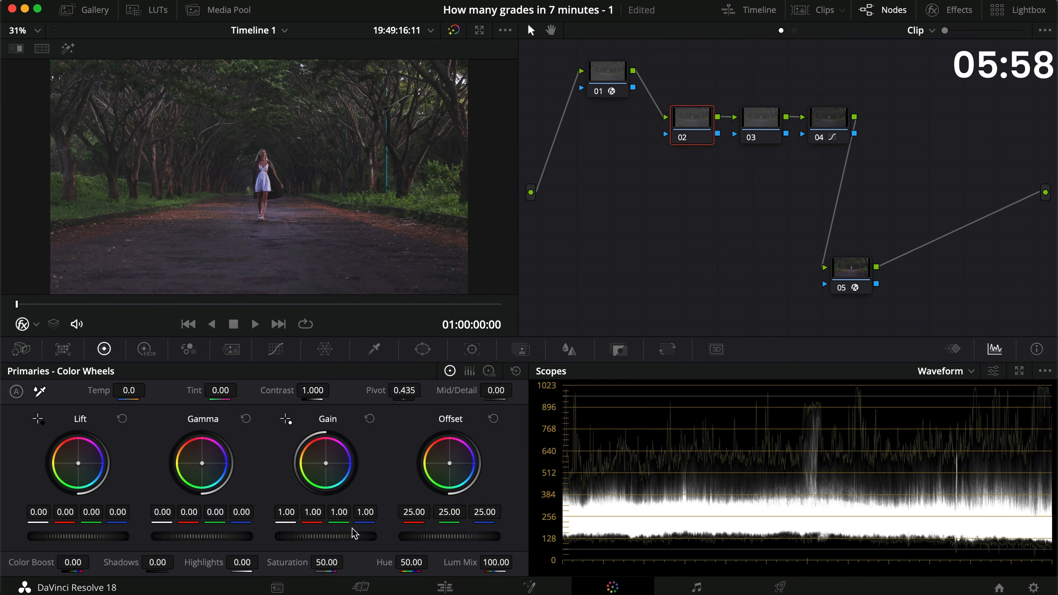
pyautogui.moveTo(303, 537); pyautogui.dragTo(374, 541)
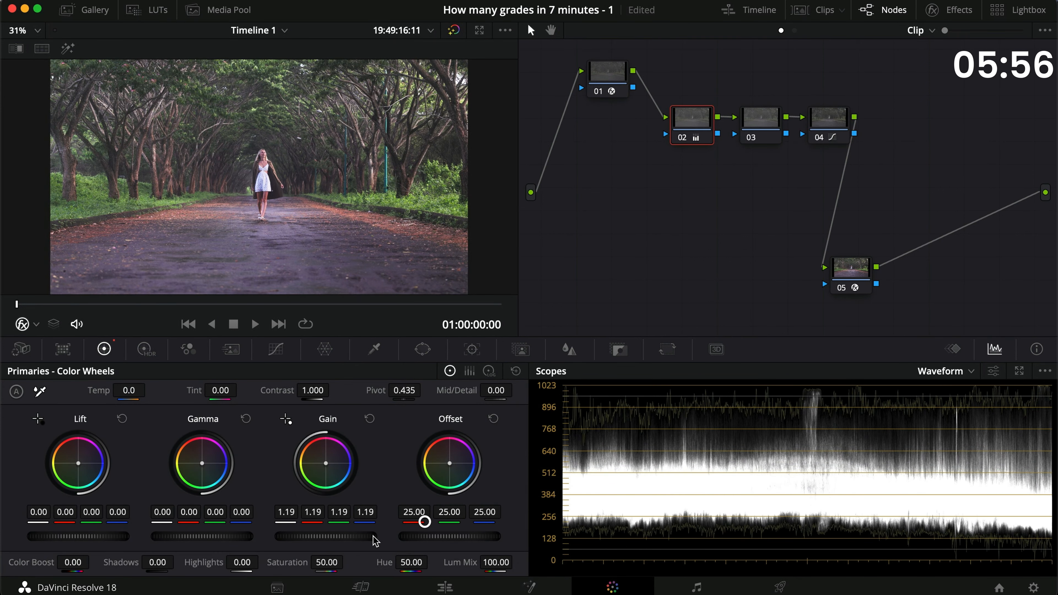
pyautogui.moveTo(114, 538); pyautogui.dragTo(83, 537)
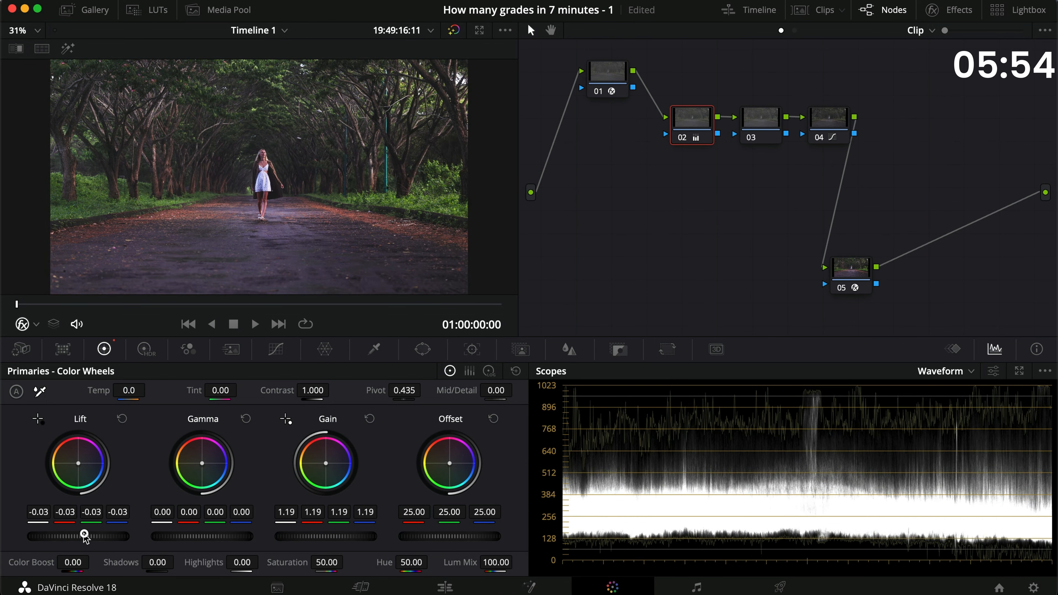
pyautogui.moveTo(180, 538); pyautogui.dragTo(205, 539)
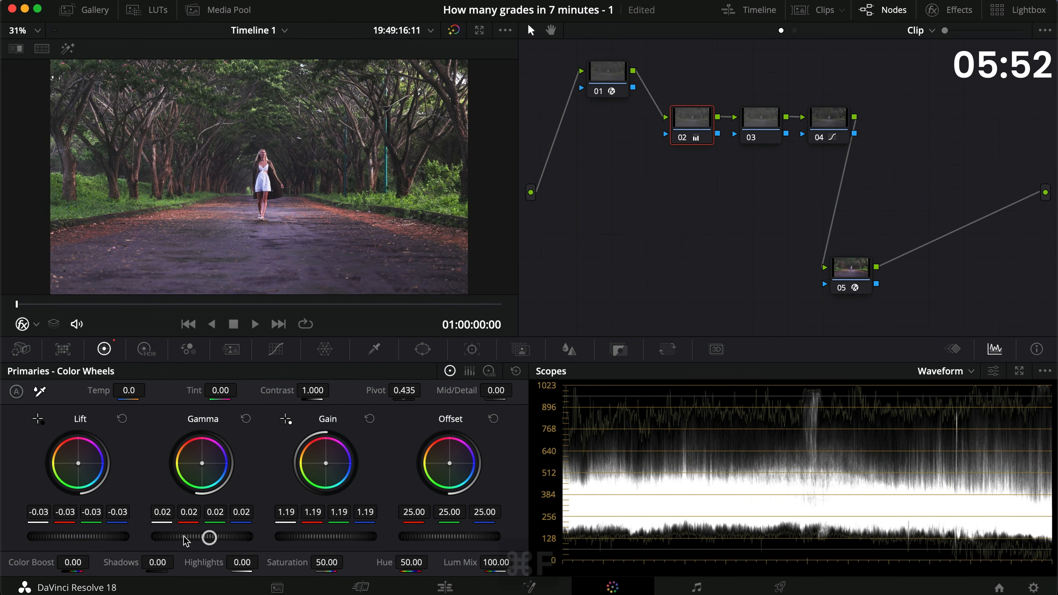
pyautogui.press('super+f')
pyautogui.press('super+d')
pyautogui.press('super+d')
pyautogui.press('super+d')
pyautogui.press('super+f')
# - Add a node before the exposure node, set its Tint to -6.00, slightly warm its Temp, and compare the balance
pyautogui.hotkey('shift', 's')
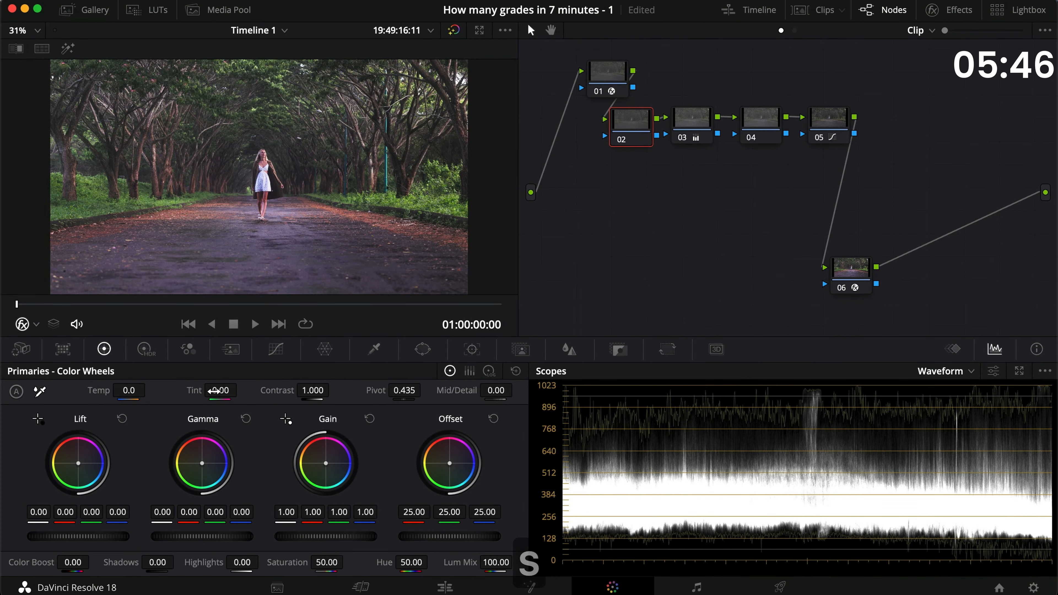
pyautogui.moveTo(220, 391); pyautogui.dragTo(212, 394)
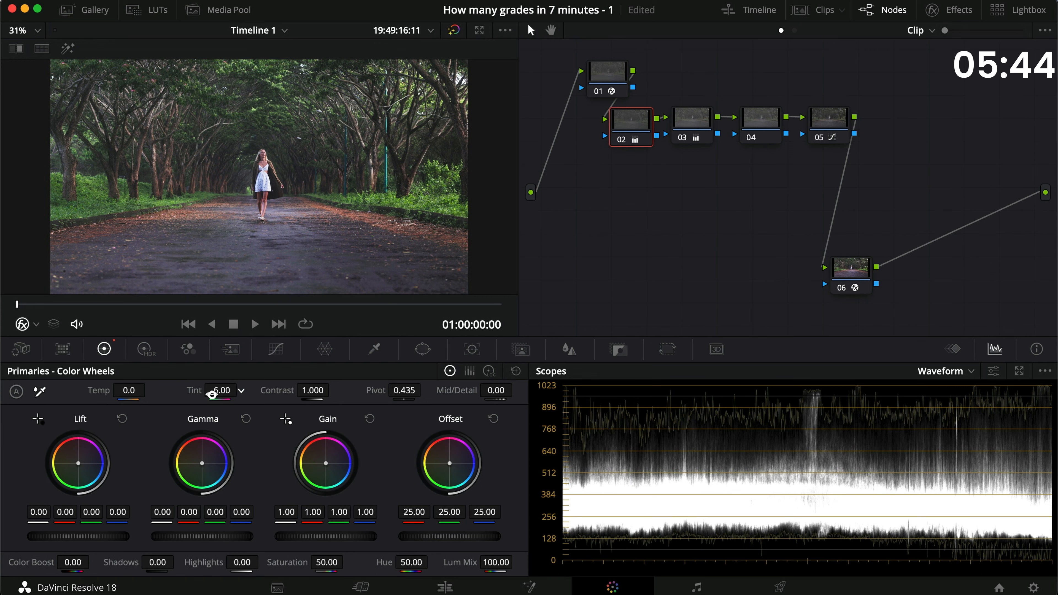
pyautogui.moveTo(131, 392); pyautogui.dragTo(138, 391)
pyautogui.press('super+f')
pyautogui.press('super+d')
pyautogui.press('super+f')
# - On node 04, anchor the blue and green curves in the lower midtones and lift their shadows, blue more than green
pyautogui.click(117, 509)
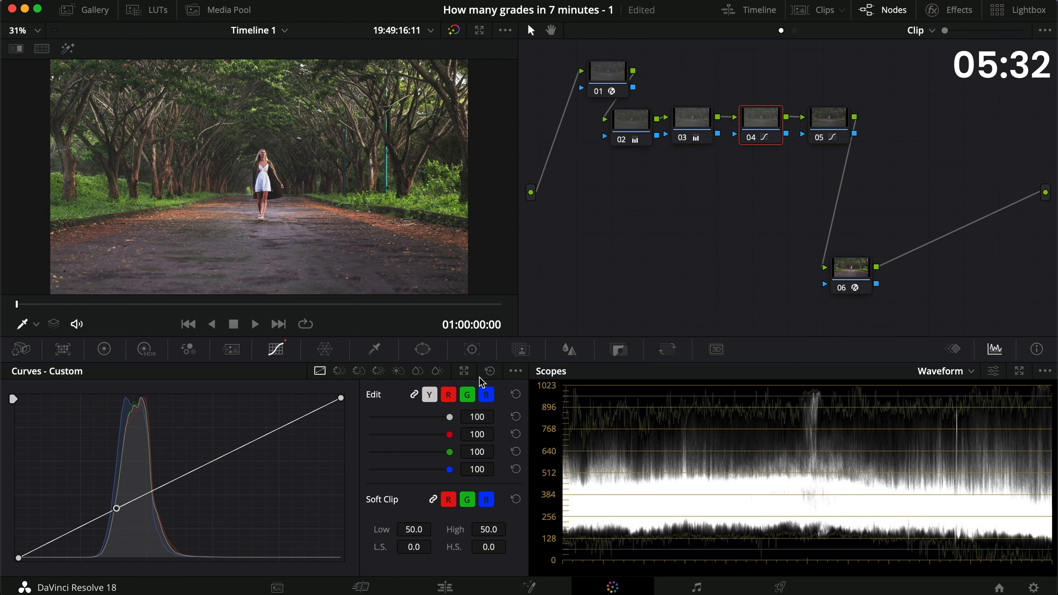
pyautogui.click(489, 371)
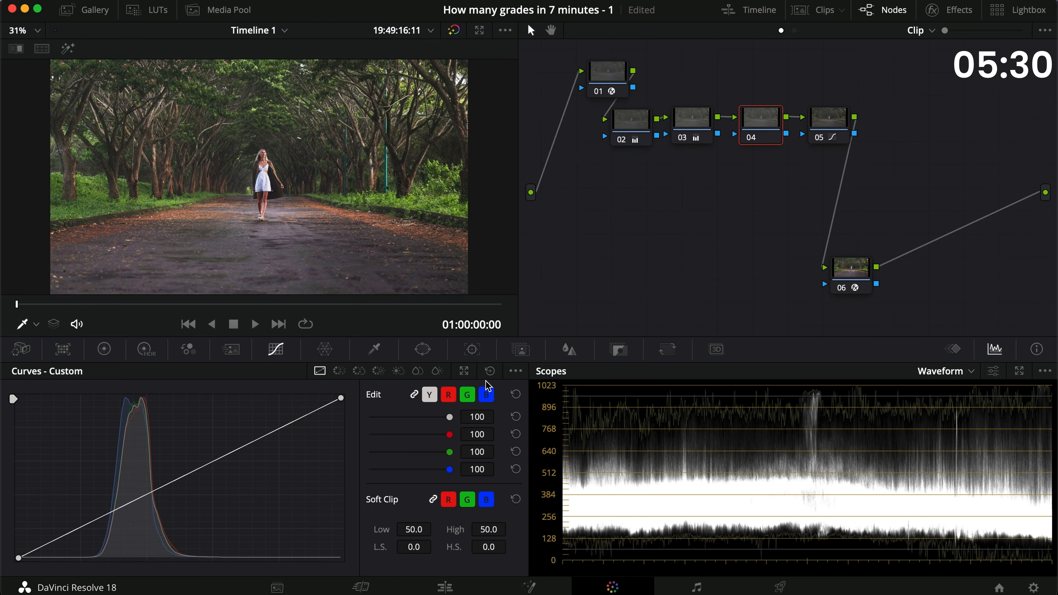
pyautogui.click(488, 394)
pyautogui.click(111, 511)
pyautogui.moveTo(60, 537); pyautogui.dragTo(60, 519)
pyautogui.click(465, 395)
pyautogui.click(114, 511)
pyautogui.moveTo(71, 538); pyautogui.dragTo(64, 532)
# - Anchor node 04's red curve, raise it slightly above the anchor at intensity 55, and compare the result at full screen
pyautogui.click(448, 394)
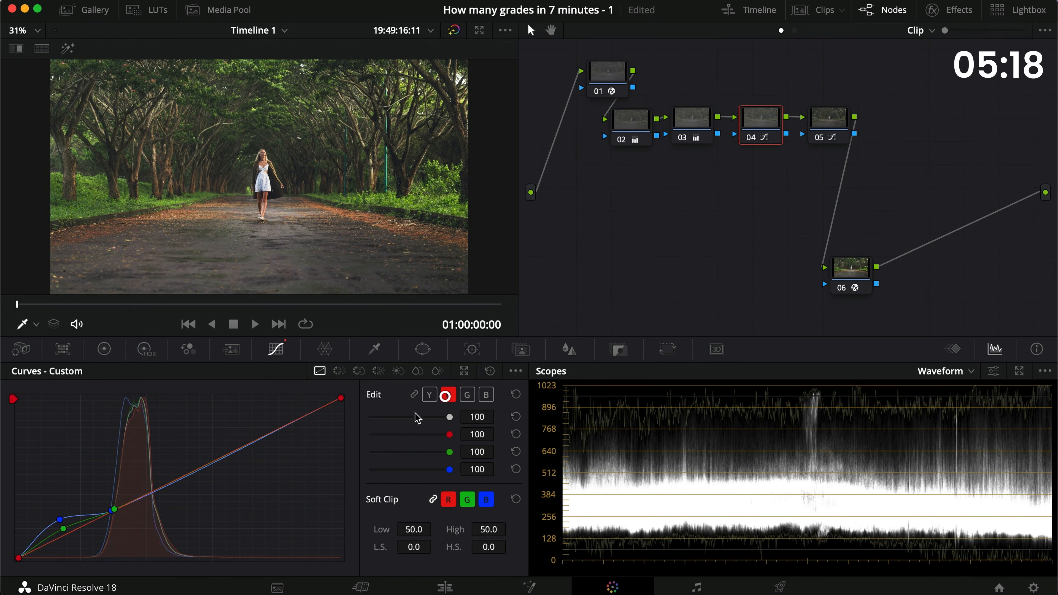
pyautogui.click(118, 506)
pyautogui.click(188, 468)
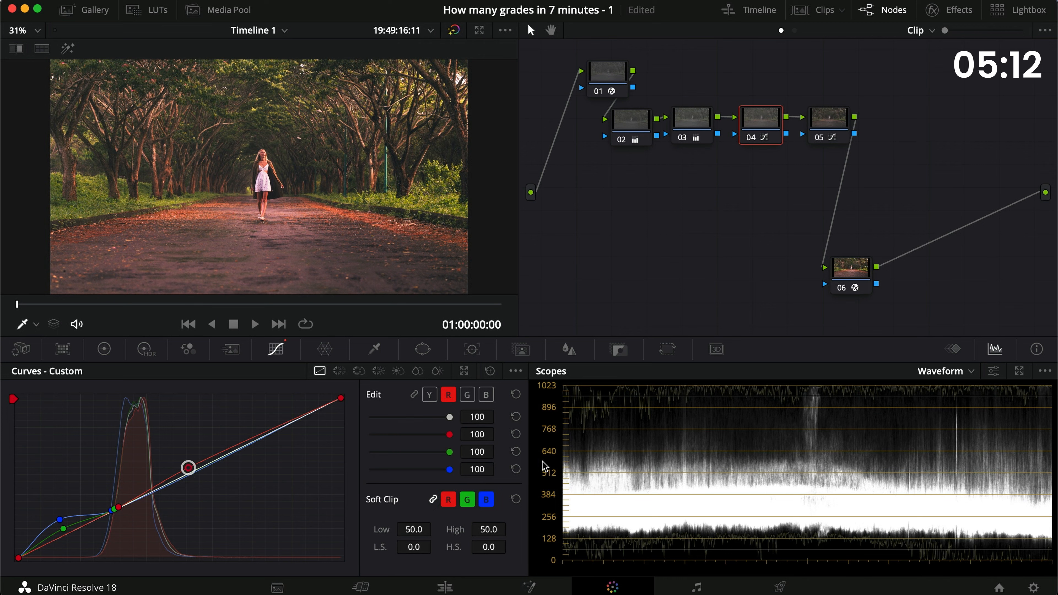
pyautogui.click(484, 434)
pyautogui.write('55')
pyautogui.press('Return')
pyautogui.press('super+d')
pyautogui.press('super+d')
pyautogui.press('super+f')
pyautogui.press('super+d')
pyautogui.press('super+d')
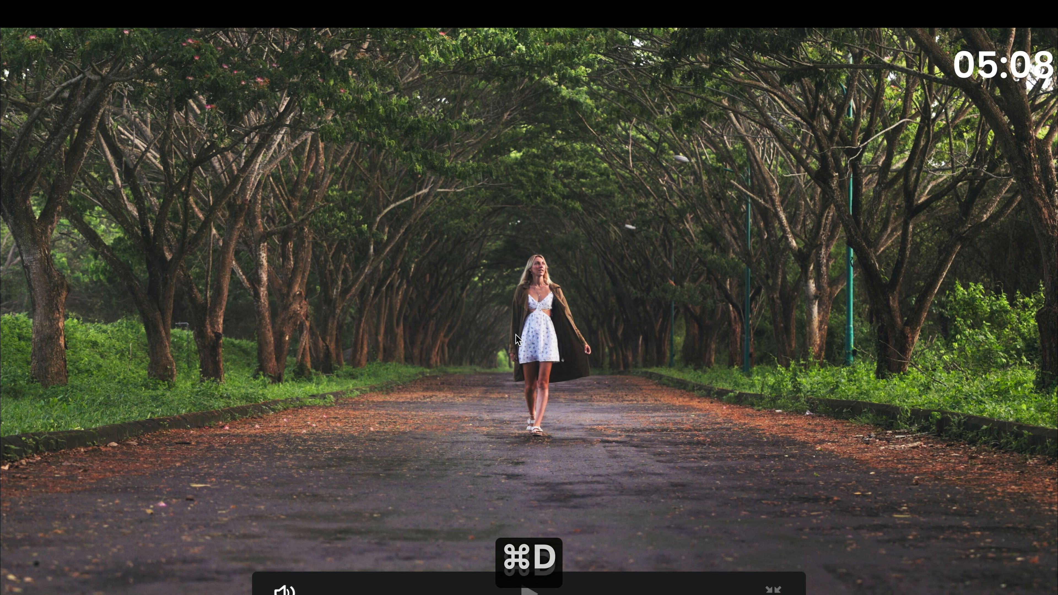
pyautogui.press('super+f')
# - Copy the first clip's grade to clips 02 through 09 and make clip 02 the current clip
pyautogui.click(817, 9)
pyautogui.press('super+c')
pyautogui.click(111, 296)
pyautogui.keyDown('shift'); pyautogui.click(620, 296); pyautogui.keyUp('shift')
pyautogui.press('super+v')
pyautogui.click(98, 294)
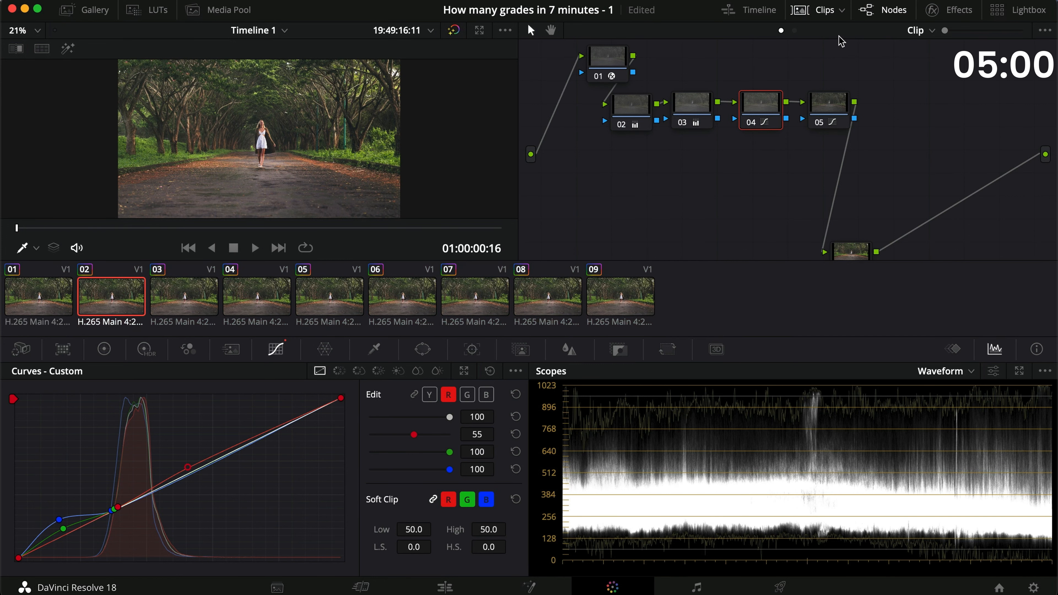
pyautogui.click(821, 10)
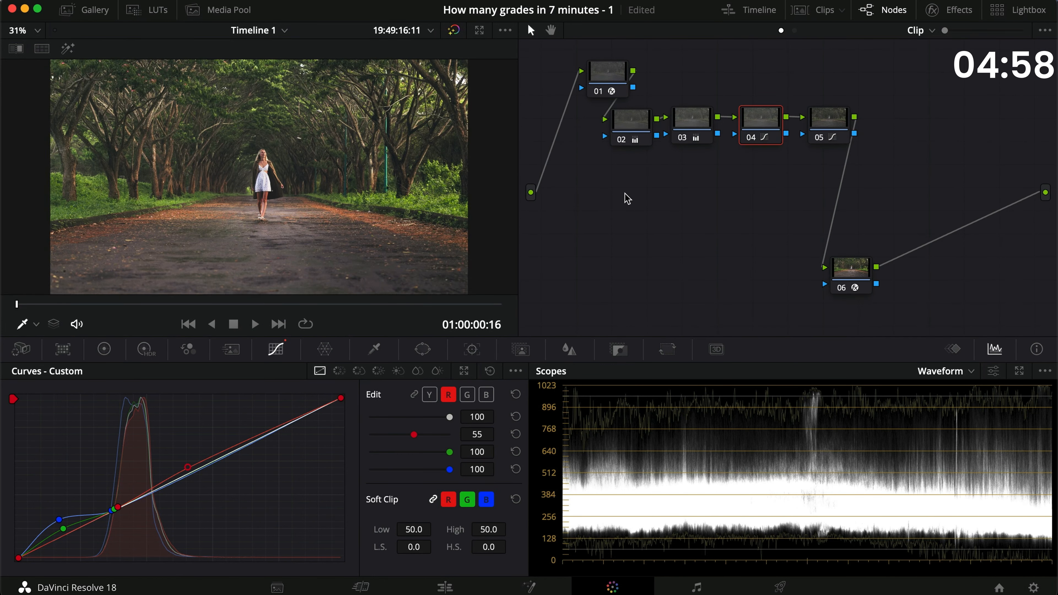
# - Add node 06 on a new row, anchor the greens on its Hue Vs Hue curve, rotate them by about 15.20, and compare
pyautogui.hotkey('alt', 's')
pyautogui.moveTo(835, 123); pyautogui.dragTo(622, 186)
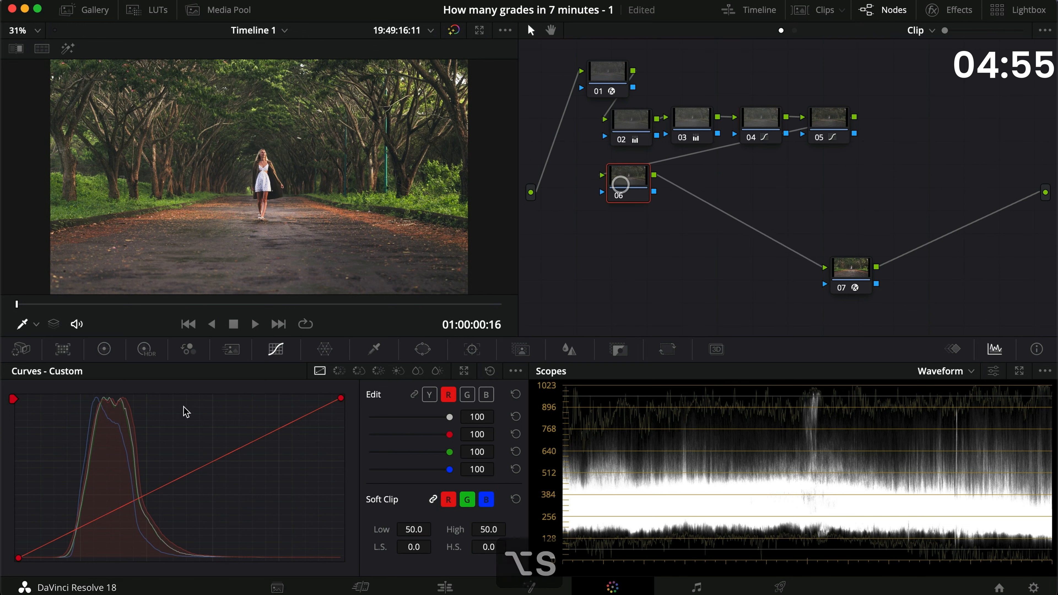
pyautogui.click(338, 371)
pyautogui.click(56, 466)
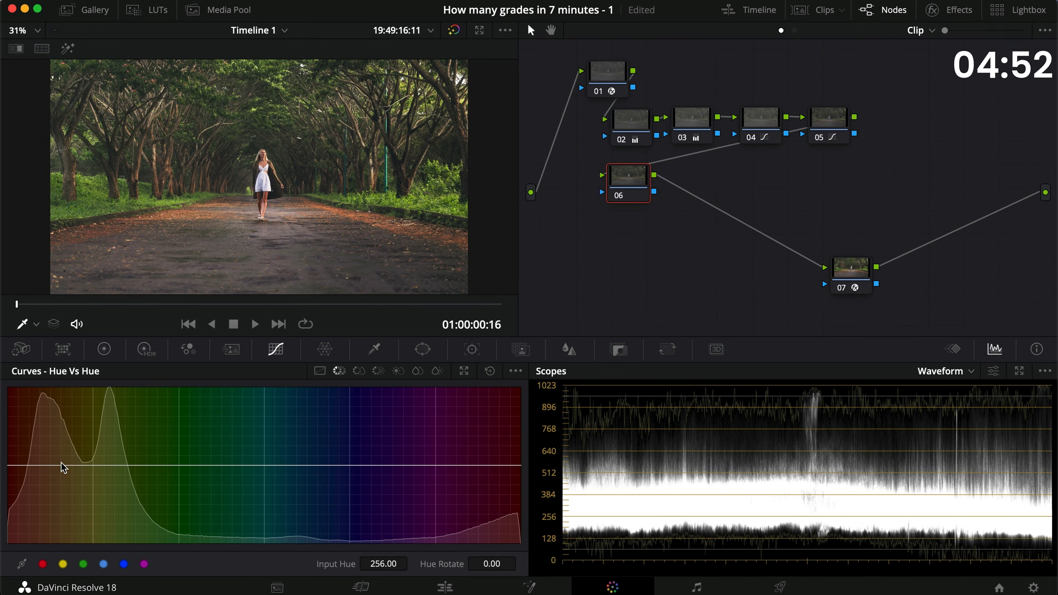
pyautogui.click(196, 466)
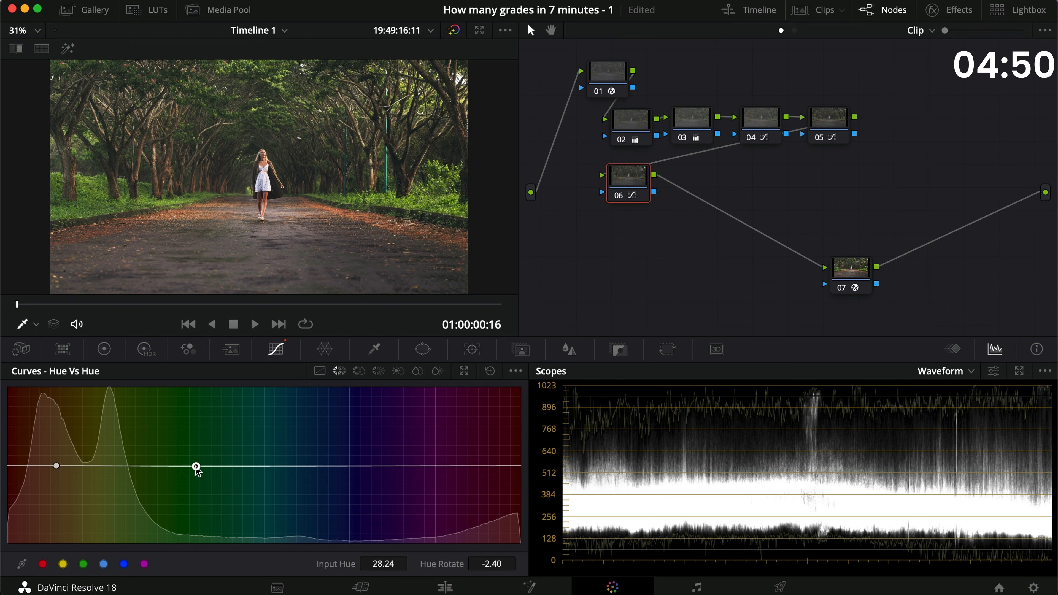
pyautogui.click(118, 466)
pyautogui.moveTo(117, 466)
pyautogui.mouseDown()
pyautogui.moveTo(120, 452)
pyautogui.moveTo(125, 460)
pyautogui.mouseUp()
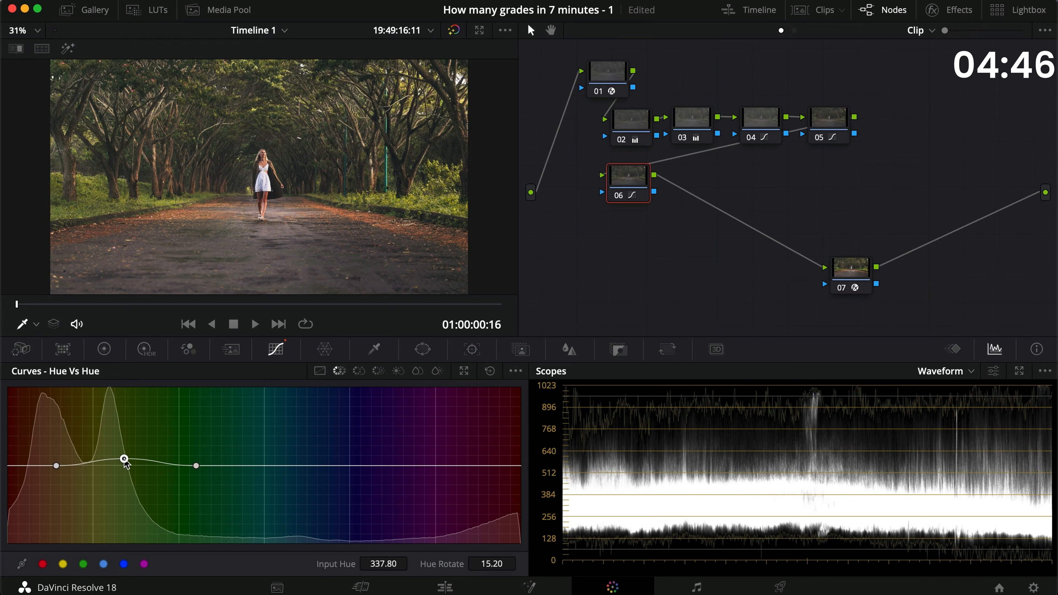
pyautogui.press('super+d')
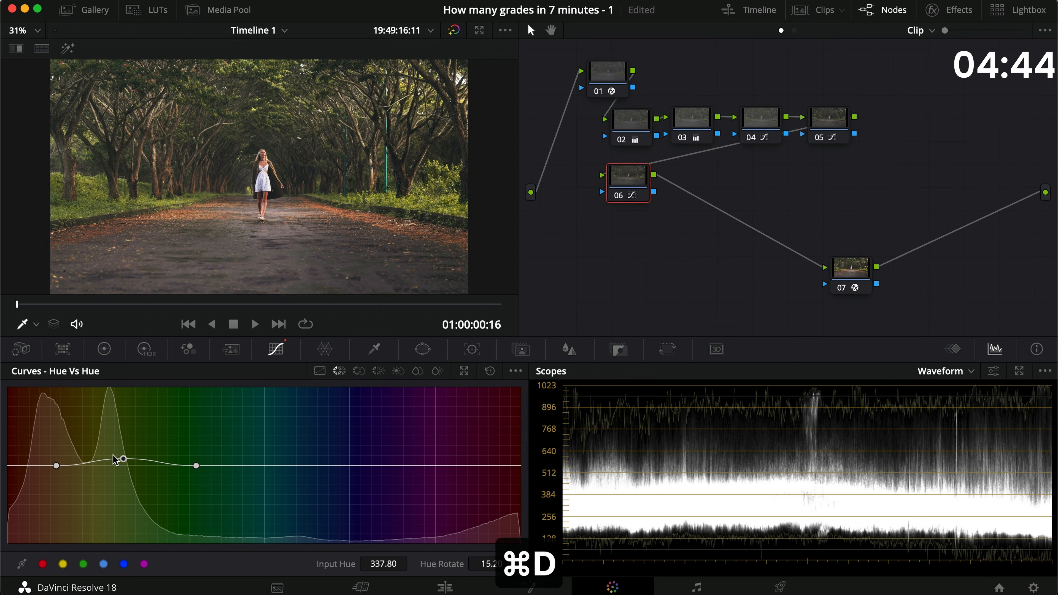
# - Anchor the reds on the Hue Vs Hue curve, rotate the orange skin hues by about -5.60, and compare the result
pyautogui.click(14, 466)
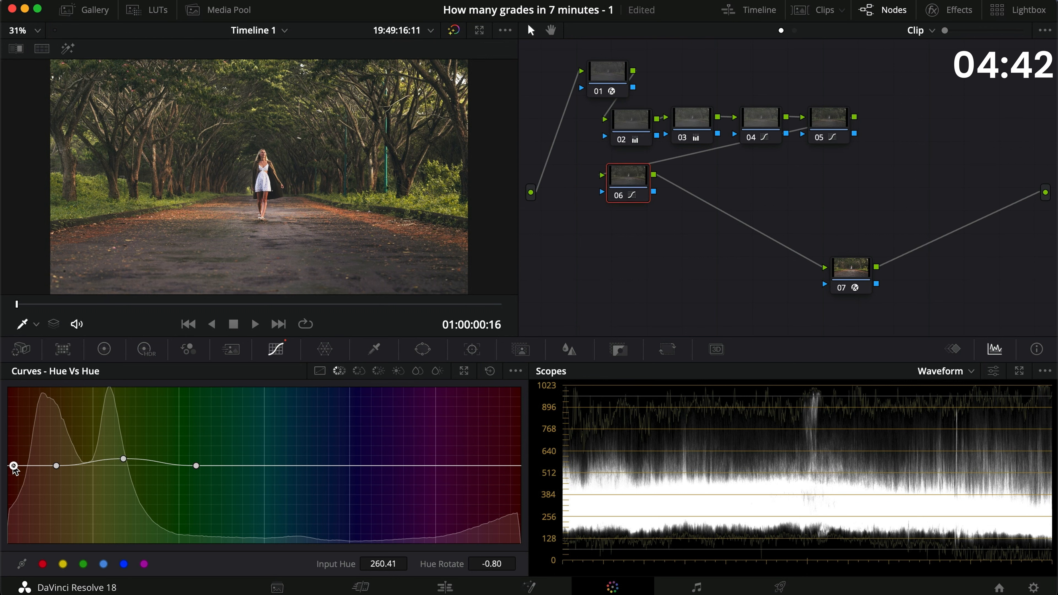
pyautogui.scroll(5, 269, 199)
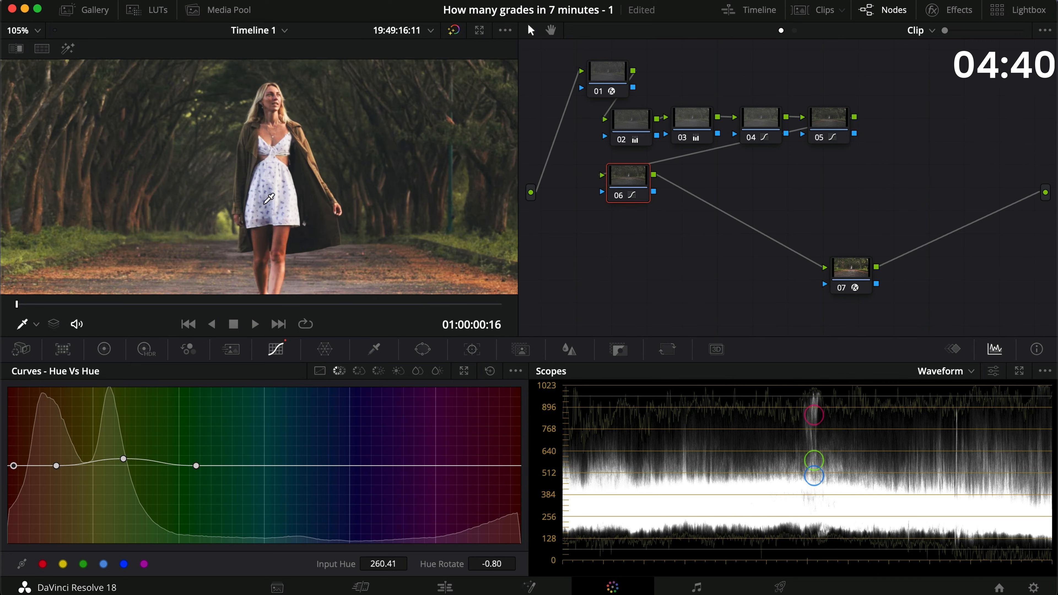
pyautogui.moveTo(26, 466); pyautogui.dragTo(36, 468)
pyautogui.press('super+d')
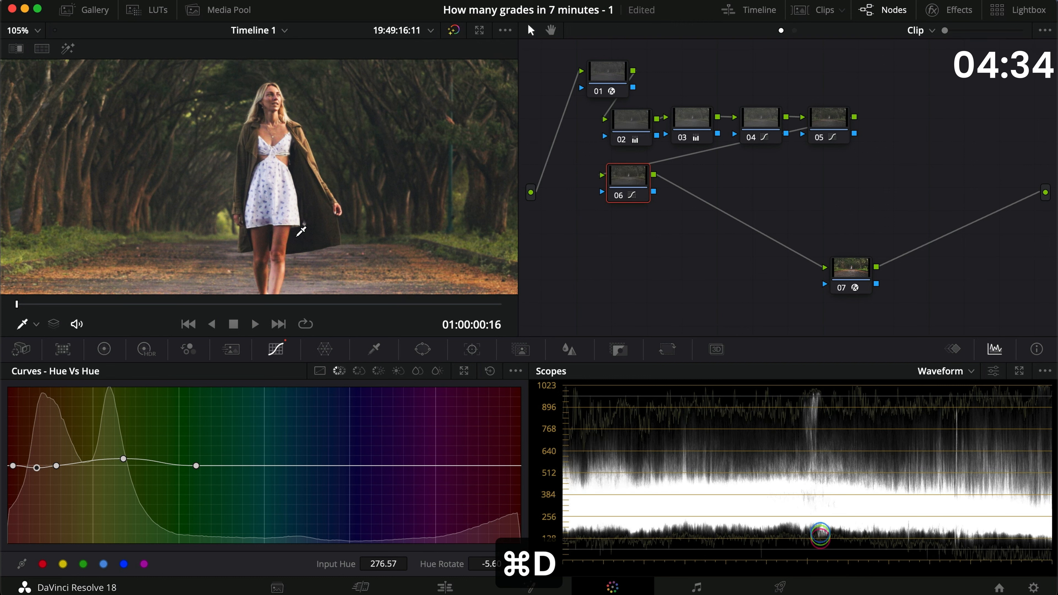
# - Anchor either side of the greens on node 06's Hue Vs Sat curve, raise their saturation, and compare the result
pyautogui.scroll(-5, 301, 232)
pyautogui.click(362, 371)
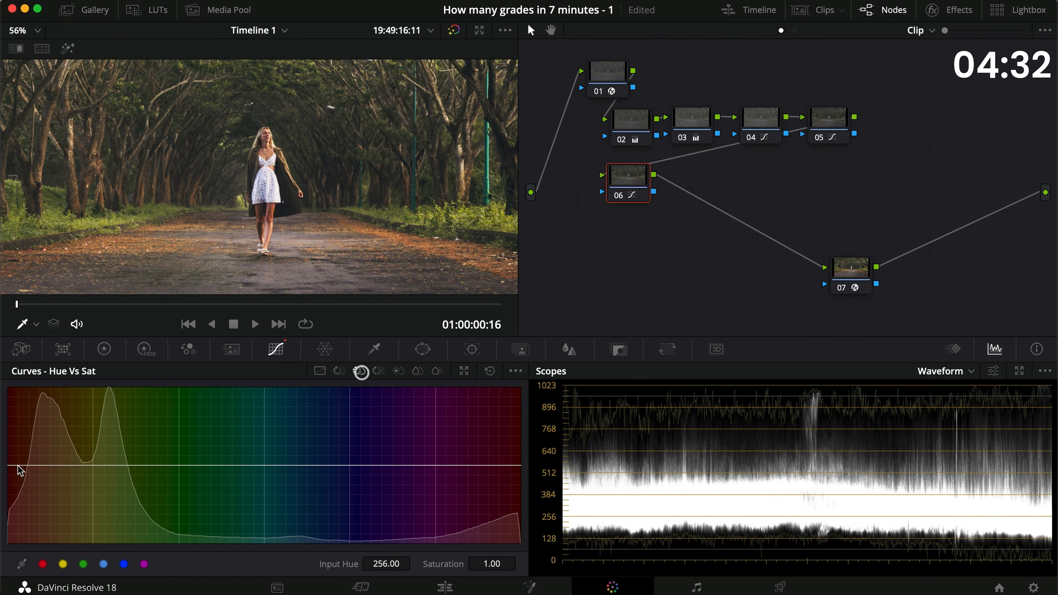
pyautogui.click(53, 465)
pyautogui.click(178, 465)
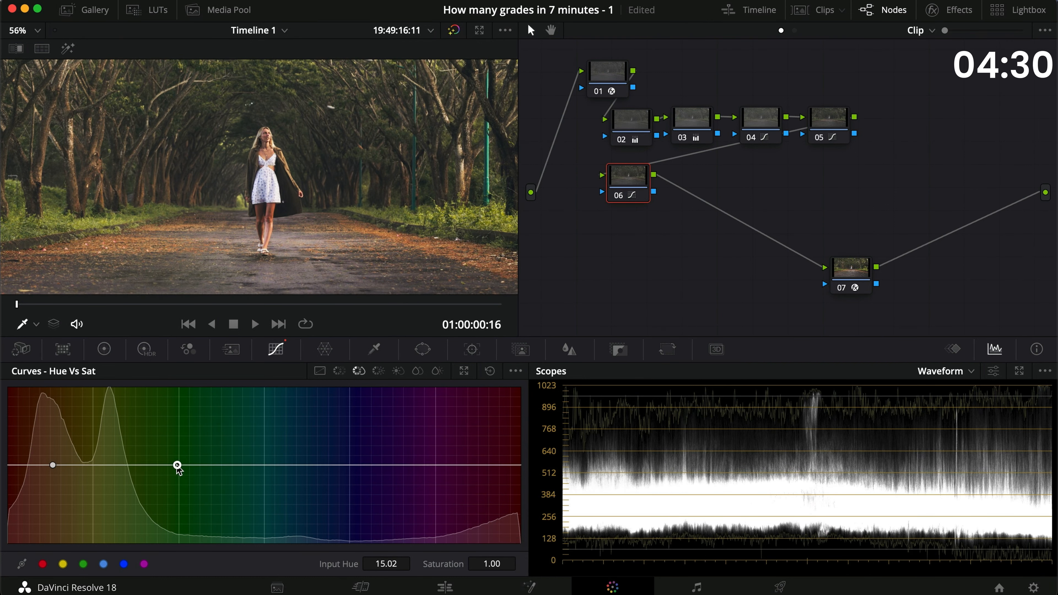
pyautogui.moveTo(118, 464); pyautogui.dragTo(115, 445)
pyautogui.press('super+d')
pyautogui.press('super+d')
# - Anchor the reds on the Hue Vs Sat curve and lower the orange skin saturation to about 0.94
pyautogui.click(10, 466)
pyautogui.moveTo(10, 466); pyautogui.dragTo(8, 465)
pyautogui.scroll(2, 207, 243)
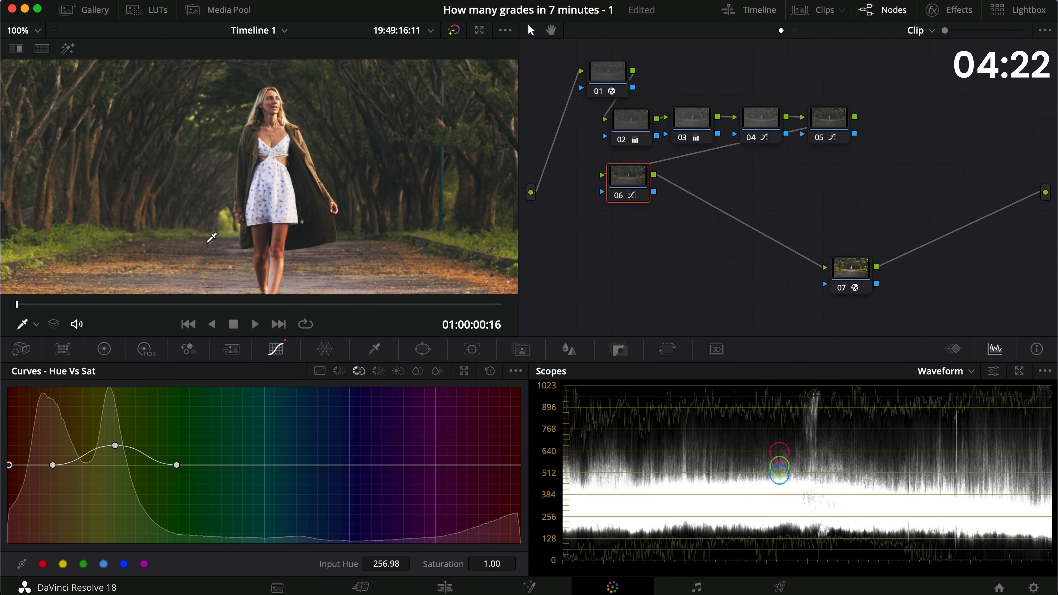
pyautogui.moveTo(26, 467); pyautogui.dragTo(32, 472)
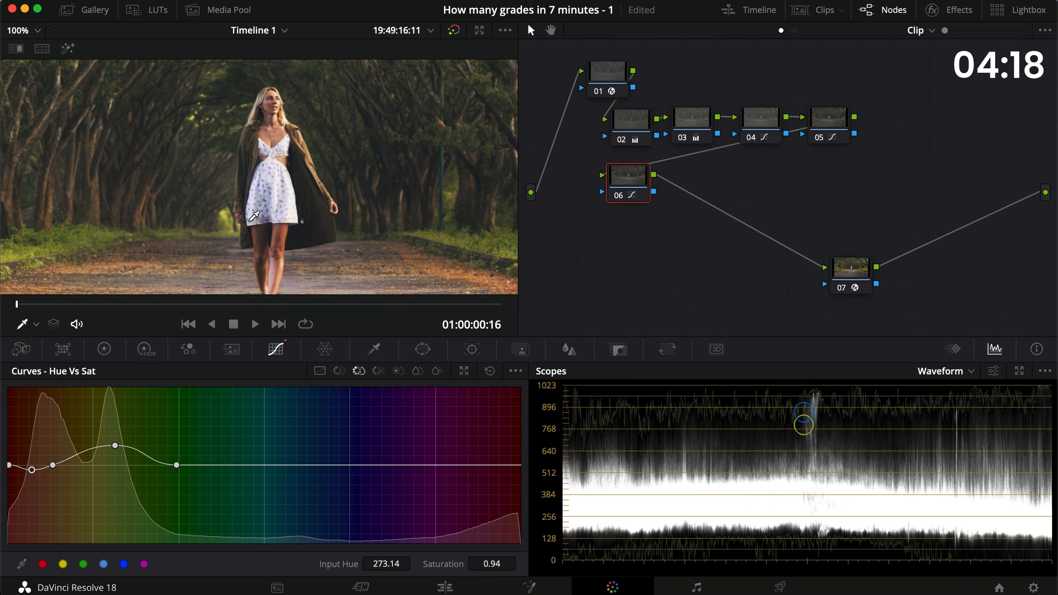
# - Anchor both sides of the greens on the Hue Vs Lum curve and raise their luminance gain to about 1.24
pyautogui.hotkey('shift', 'z')
pyautogui.click(379, 372)
pyautogui.click(75, 465)
pyautogui.click(111, 465)
pyautogui.moveTo(111, 464); pyautogui.dragTo(128, 446)
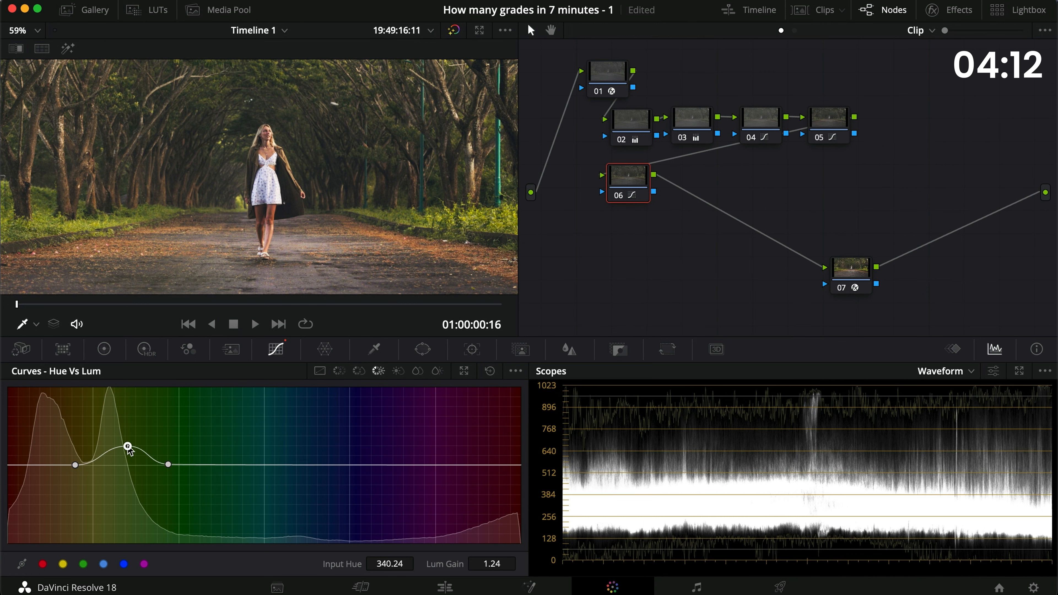
# - Anchor the reds on the Hue Vs Lum curve, raise the orange luminance gain to about 1.16, and compare the result
pyautogui.moveTo(12, 465); pyautogui.dragTo(39, 453)
pyautogui.press('super+d')
pyautogui.press('super+d')
pyautogui.press('super+f')
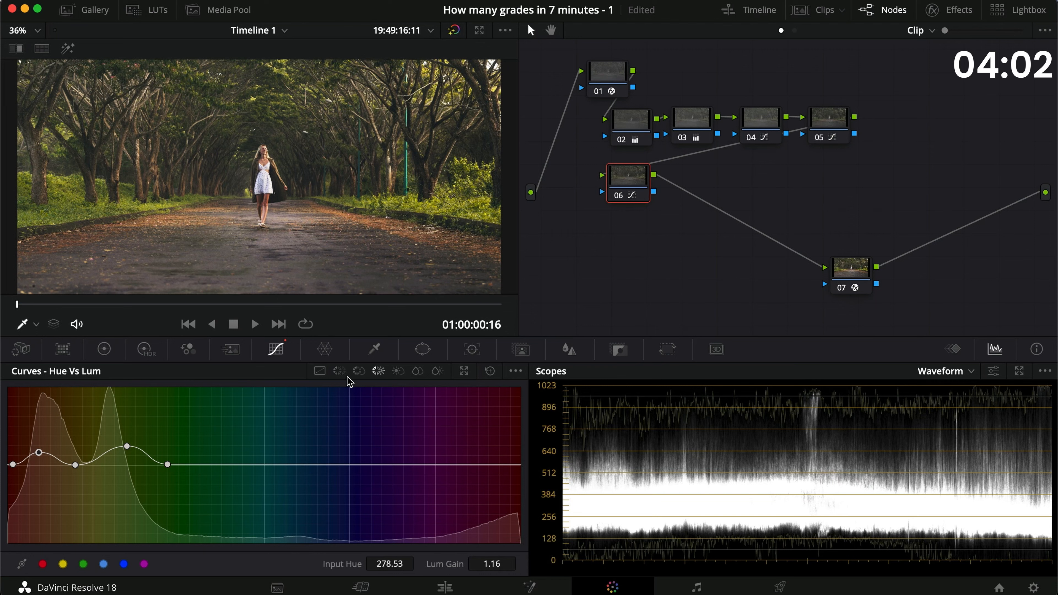
# - On node 06's Hue Vs Sat curve, anchor the cyan side and lower the saturation of the blues
pyautogui.click(357, 371)
pyautogui.click(232, 464)
pyautogui.moveTo(232, 463); pyautogui.dragTo(233, 464)
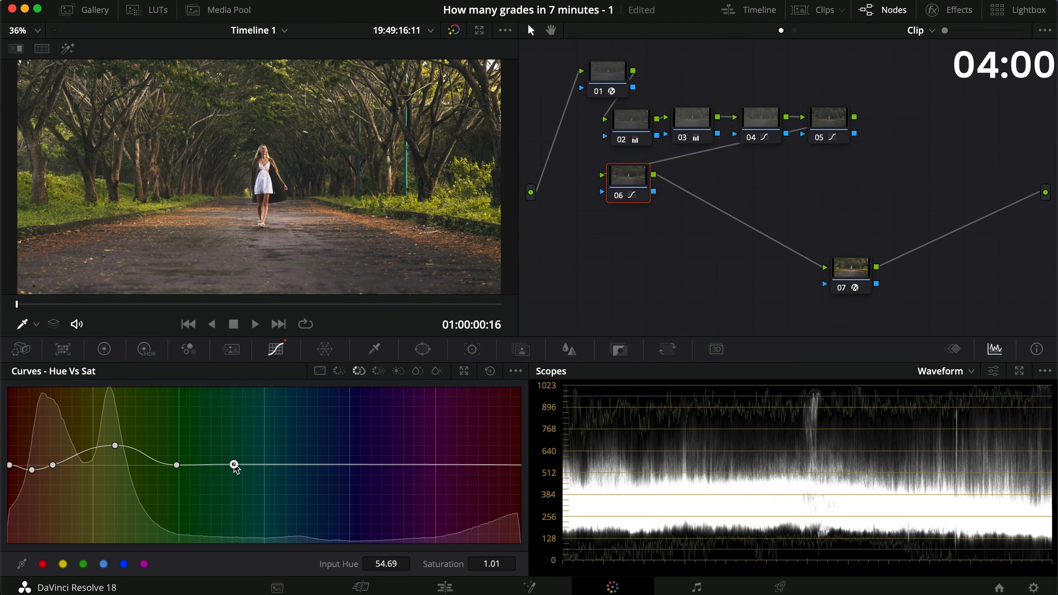
pyautogui.moveTo(337, 465); pyautogui.dragTo(304, 490)
# - Copy the current clip's grade onto the following clips and make the next clip current
pyautogui.press('super+c')
pyautogui.click(813, 10)
pyautogui.click(186, 292)
pyautogui.press('super+v')
pyautogui.click(807, 10)
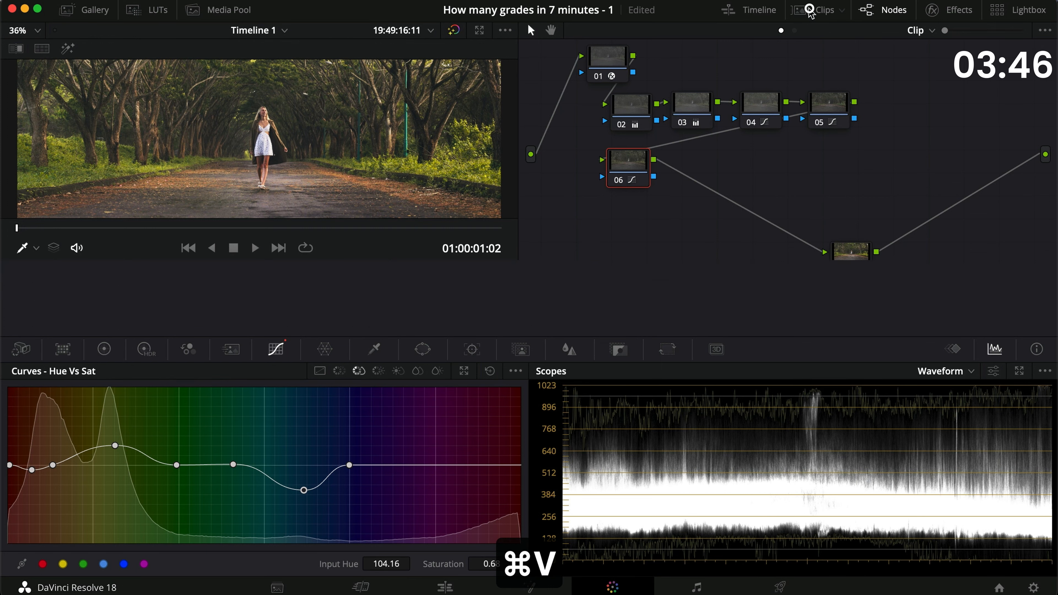
# - Add node 07, set its blue Lift to 0.03 and blue Gamma to -0.03, and compare the split tone at full screen
pyautogui.moveTo(612, 186); pyautogui.dragTo(612, 190)
pyautogui.hotkey('shift', 'z')
pyautogui.hotkey('alt', 's')
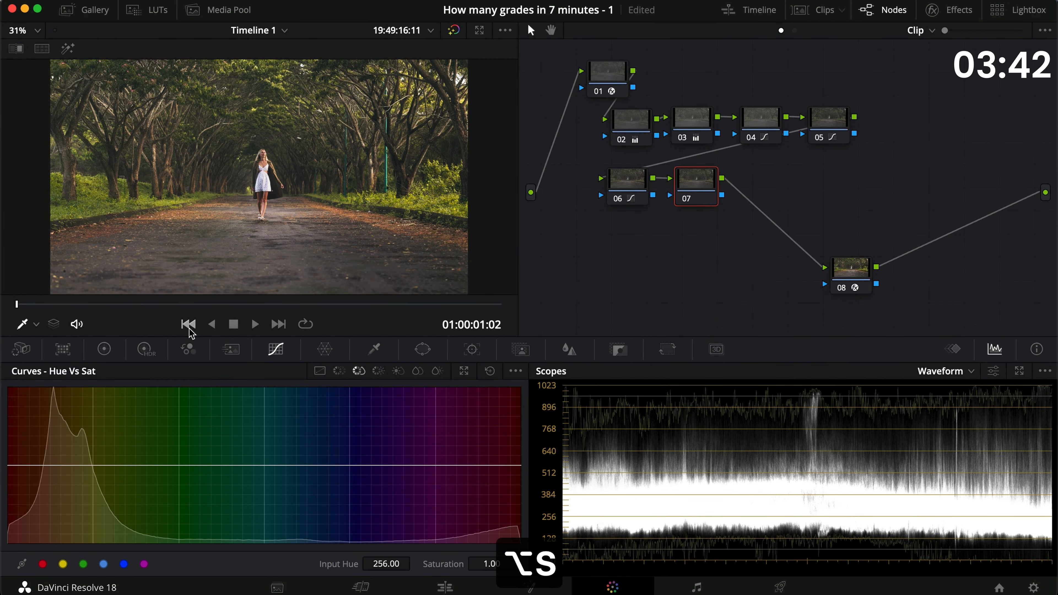
pyautogui.click(100, 350)
pyautogui.moveTo(118, 513); pyautogui.dragTo(53, 515)
pyautogui.moveTo(197, 517)
pyautogui.mouseDown()
pyautogui.moveTo(208, 518)
pyautogui.moveTo(189, 521)
pyautogui.mouseUp()
pyautogui.moveTo(216, 516); pyautogui.dragTo(193, 518)
pyautogui.press('super+f')
pyautogui.press('super+d')
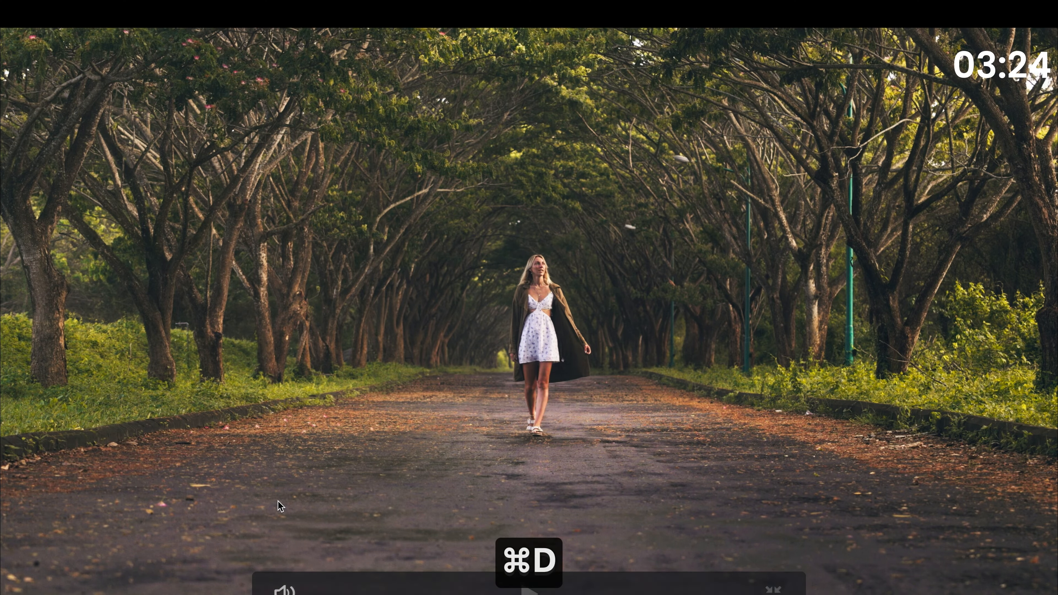
pyautogui.press('super+f')
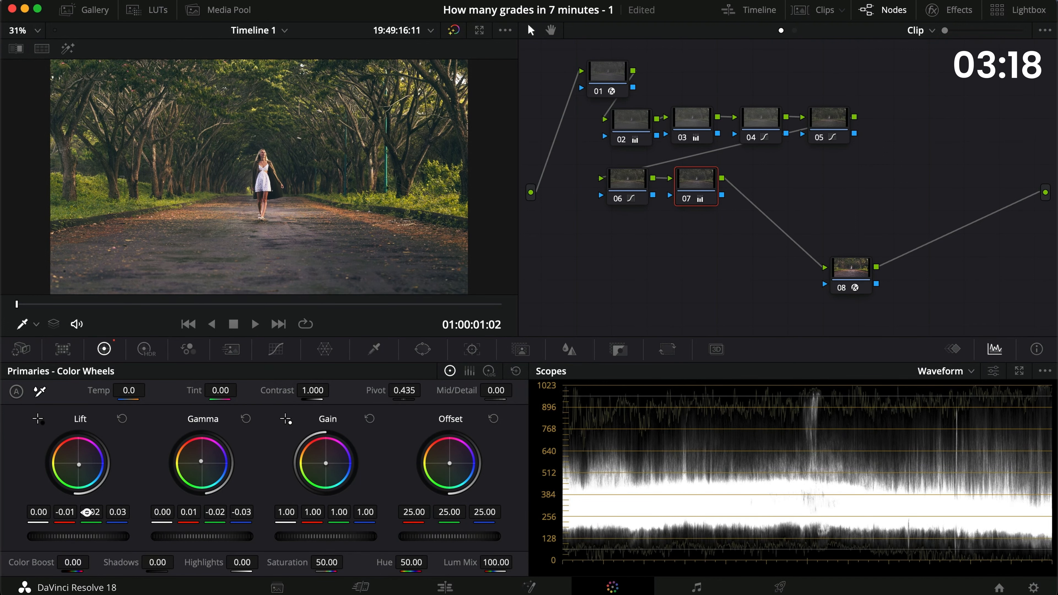
# - Fine-tune the green Lift and green Gamma on node 07 and compare the balance at full screen
pyautogui.moveTo(86, 512); pyautogui.dragTo(92, 512)
pyautogui.moveTo(204, 518)
pyautogui.mouseDown()
pyautogui.moveTo(221, 514)
pyautogui.moveTo(198, 514)
pyautogui.mouseUp()
pyautogui.press('super+f')
pyautogui.press('super+d')
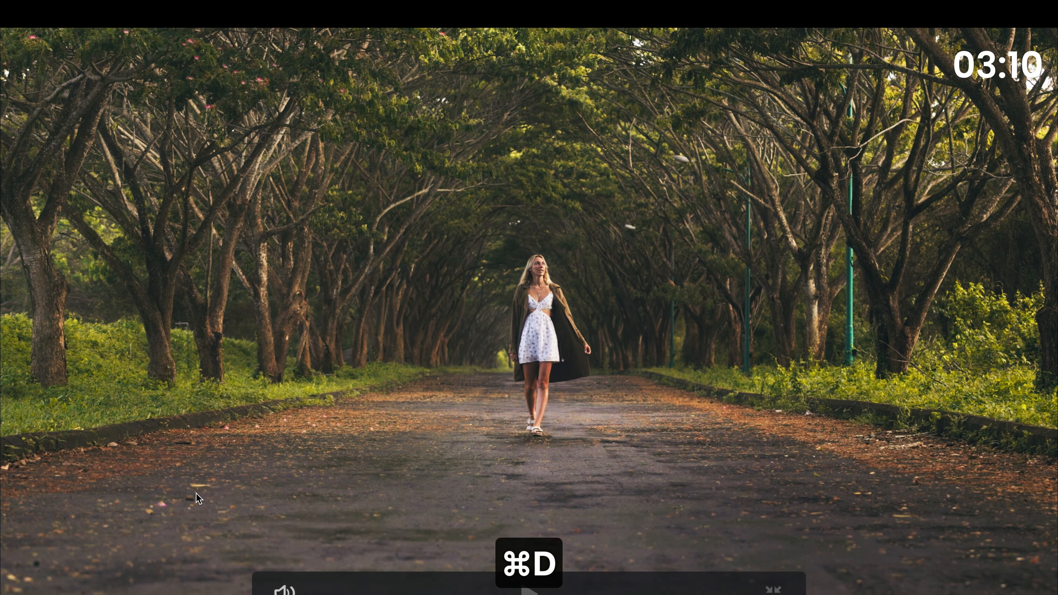
pyautogui.press('super+f')
# - Add node 08 and lower its Log Wheels Shadow master to about -0.04
pyautogui.hotkey('alt', 's')
pyautogui.click(489, 371)
pyautogui.moveTo(85, 538); pyautogui.dragTo(57, 537)
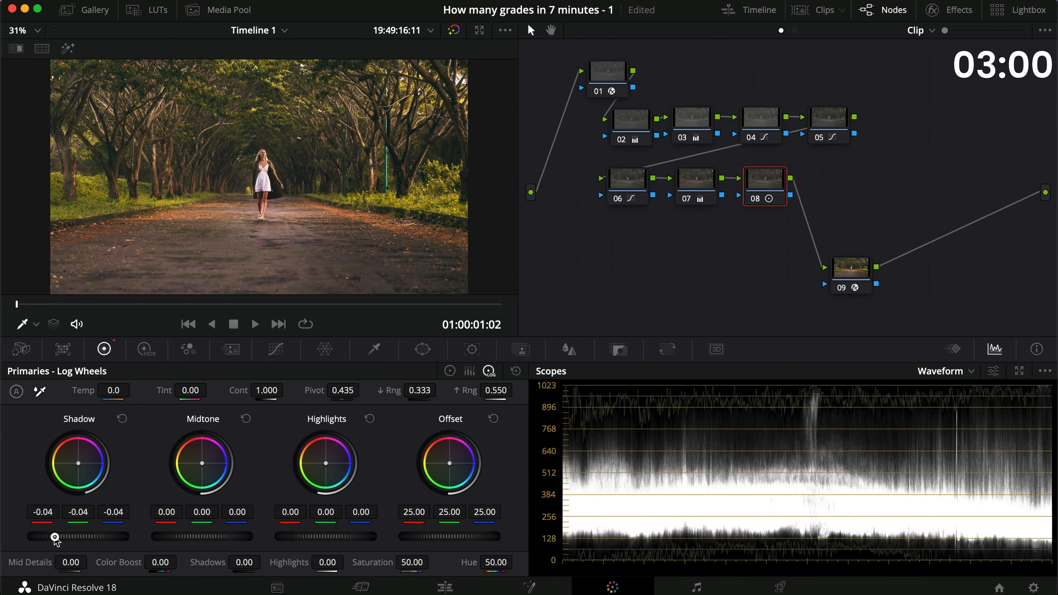
# - Link the channels of node 08's custom curve, raise the black point slightly, and pull down the curve's lower shadows
pyautogui.click(275, 350)
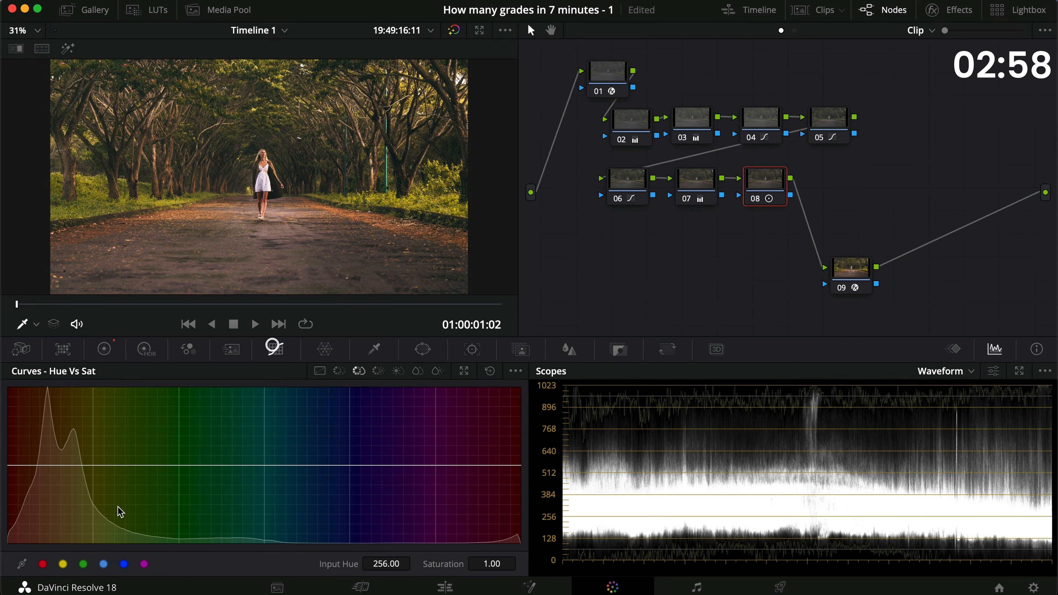
pyautogui.click(319, 370)
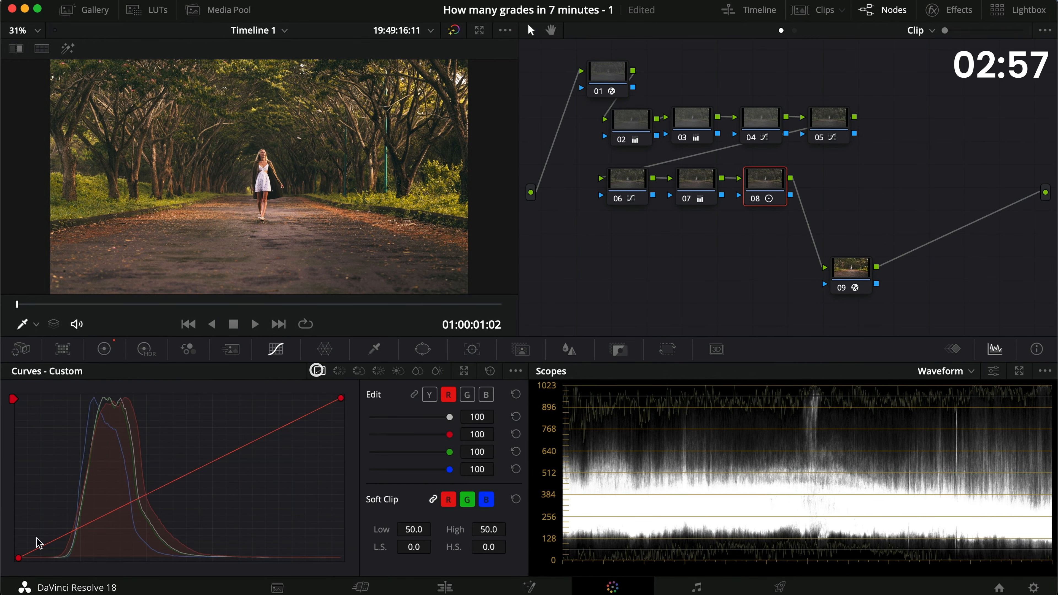
pyautogui.click(414, 394)
pyautogui.moveTo(18, 558); pyautogui.dragTo(19, 549)
pyautogui.moveTo(99, 511); pyautogui.dragTo(61, 536)
# - On the next clip, add node 07 and lower the greens on its Hue Vs Sat curve to about 0.56 between two anchors
pyautogui.press('Down')
pyautogui.hotkey('alt', 's')
pyautogui.click(358, 370)
pyautogui.click(54, 466)
pyautogui.click(276, 466)
pyautogui.moveTo(142, 466); pyautogui.dragTo(140, 503)
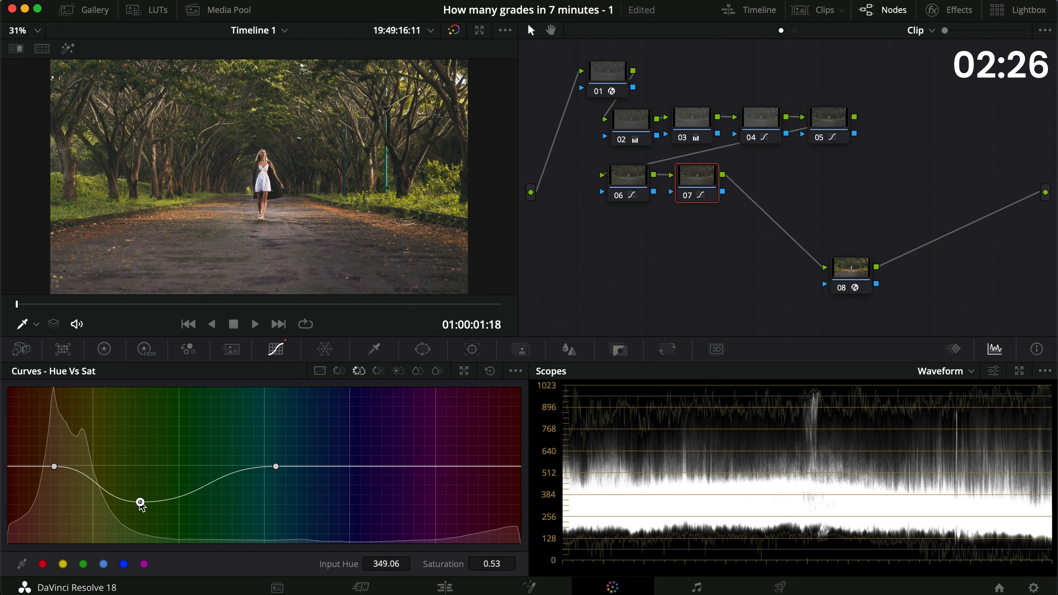
pyautogui.moveTo(48, 464); pyautogui.dragTo(35, 467)
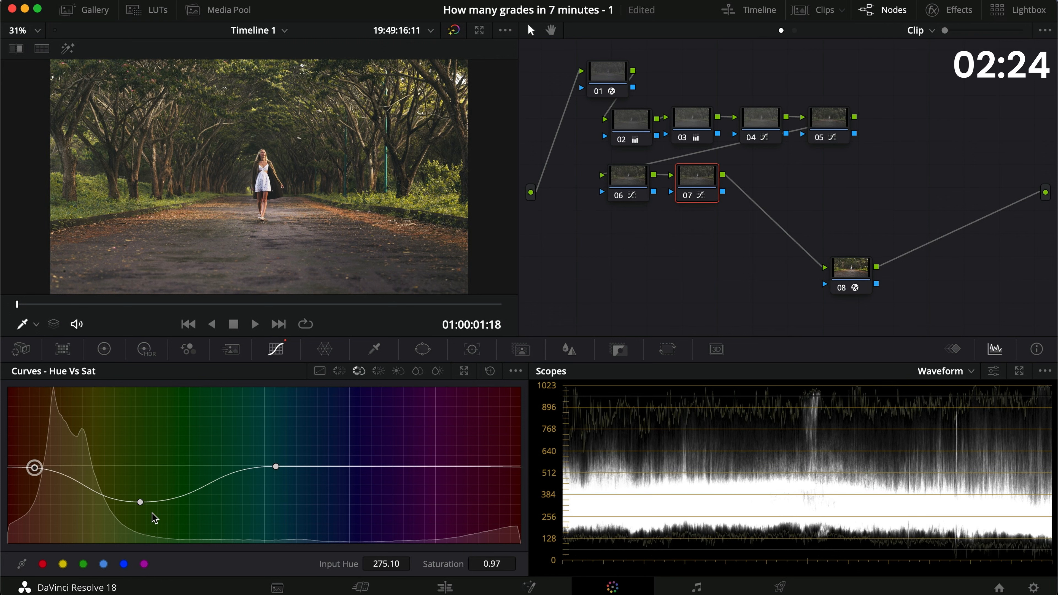
pyautogui.moveTo(140, 503)
pyautogui.mouseDown()
pyautogui.moveTo(119, 511)
pyautogui.moveTo(125, 504)
pyautogui.mouseUp()
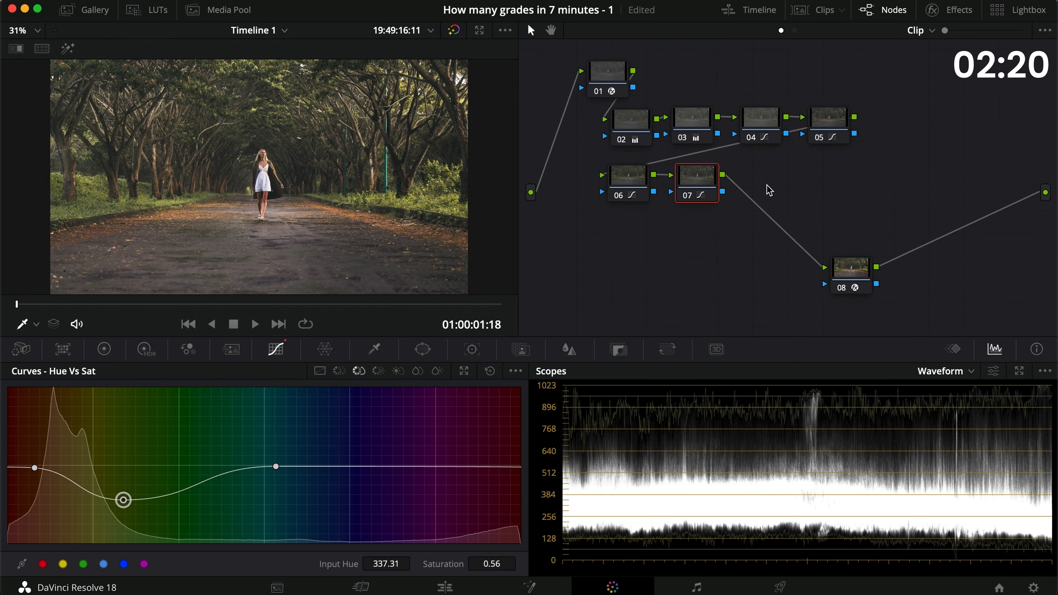
# - Deepen the shadows on node 05's custom curve, adjust a point in its highlights, and view the result at full screen
pyautogui.click(765, 123)
pyautogui.click(815, 111)
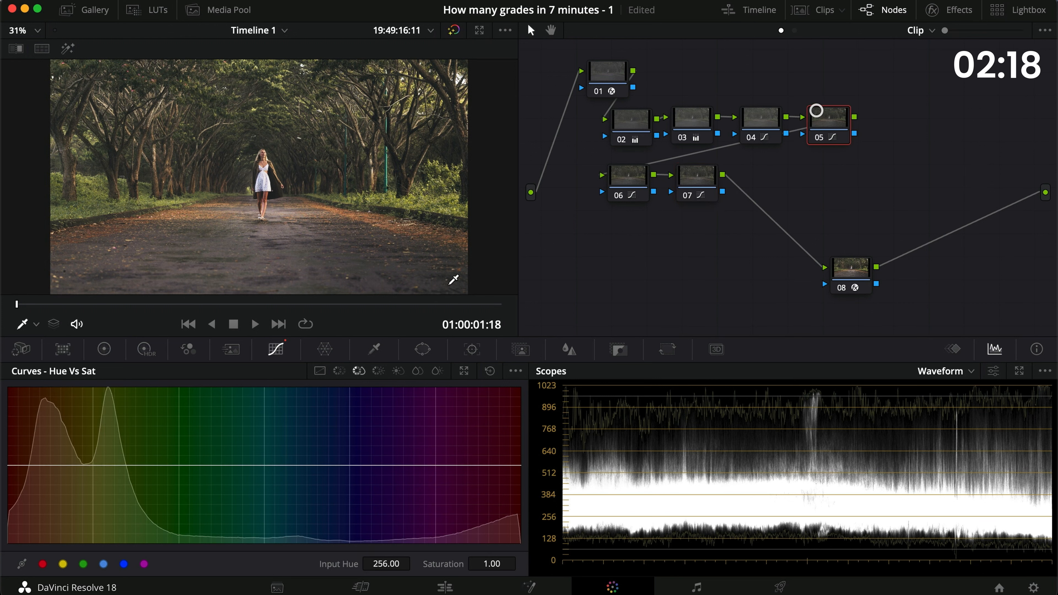
pyautogui.click(320, 371)
pyautogui.moveTo(107, 533); pyautogui.dragTo(119, 532)
pyautogui.click(235, 427)
pyautogui.moveTo(225, 428); pyautogui.dragTo(231, 431)
pyautogui.press('super+f')
pyautogui.press('super+f')
# - Add node 08 after node 07, anchor its Lum Vs Sat curve in the darks, and ease black saturation down to 0.00 with a handle
pyautogui.click(700, 177)
pyautogui.hotkey('alt', 's')
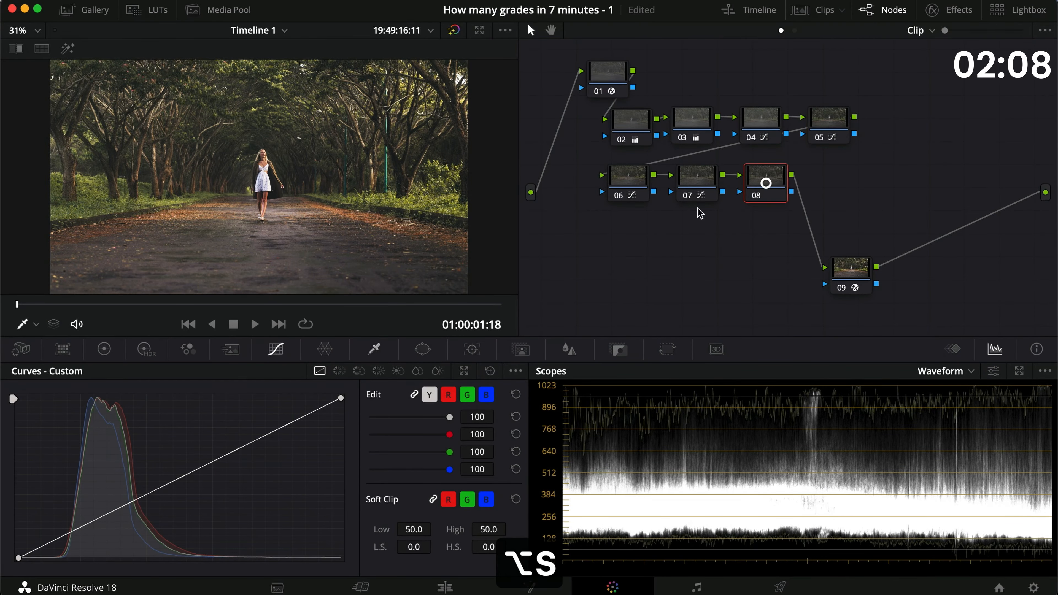
pyautogui.click(399, 371)
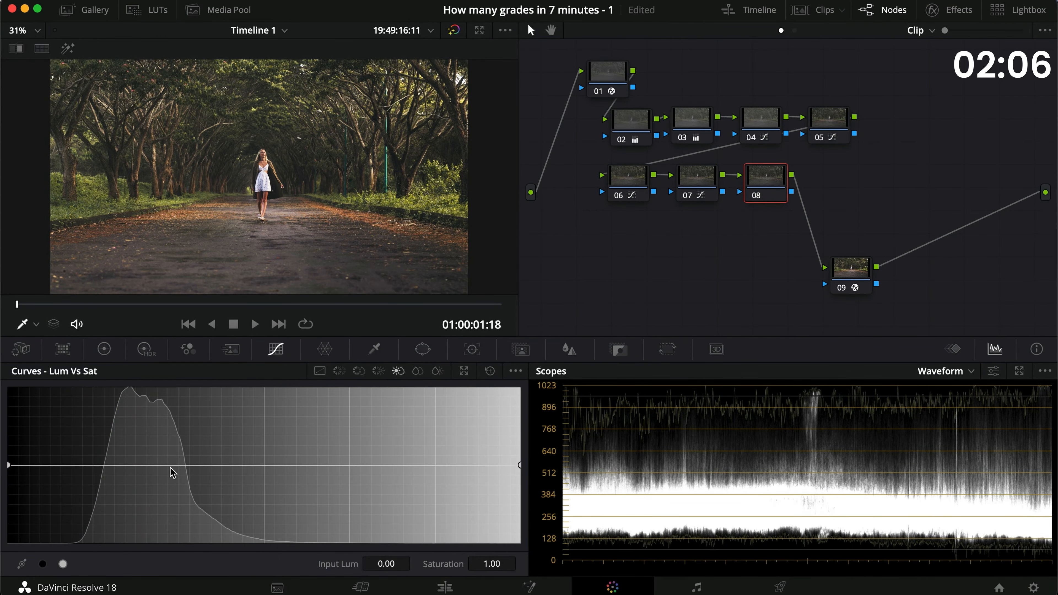
pyautogui.click(122, 466)
pyautogui.moveTo(123, 466); pyautogui.dragTo(126, 468)
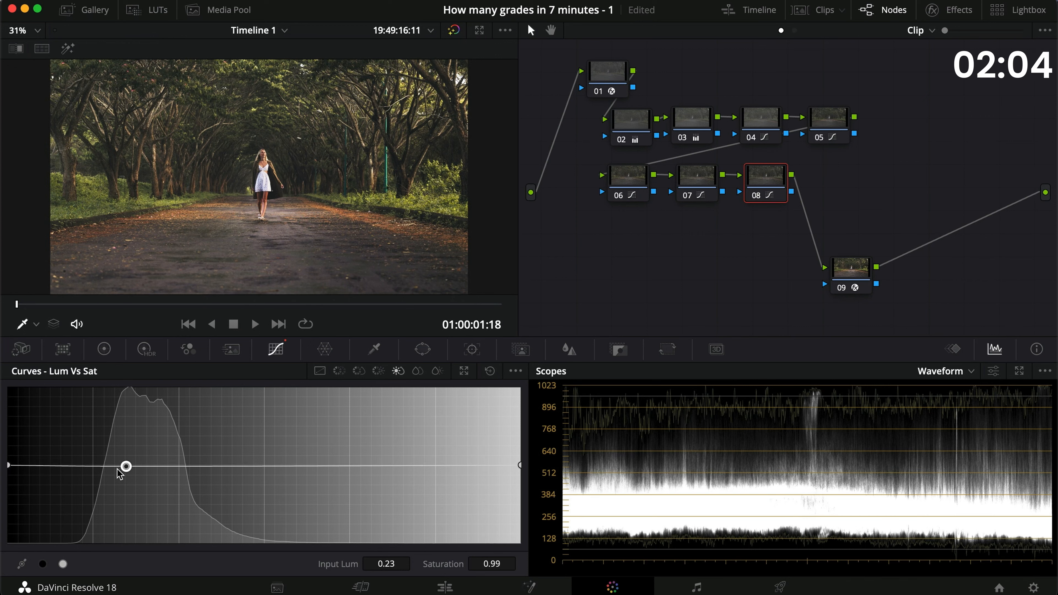
pyautogui.moveTo(8, 465); pyautogui.dragTo(9, 542)
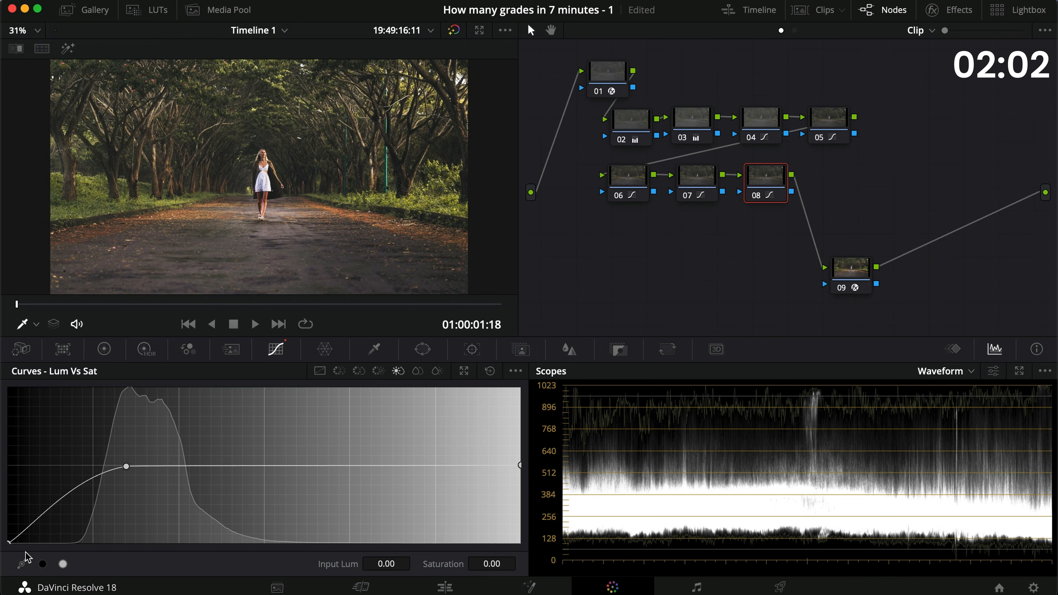
pyautogui.click(26, 562)
pyautogui.moveTo(30, 531); pyautogui.dragTo(38, 544)
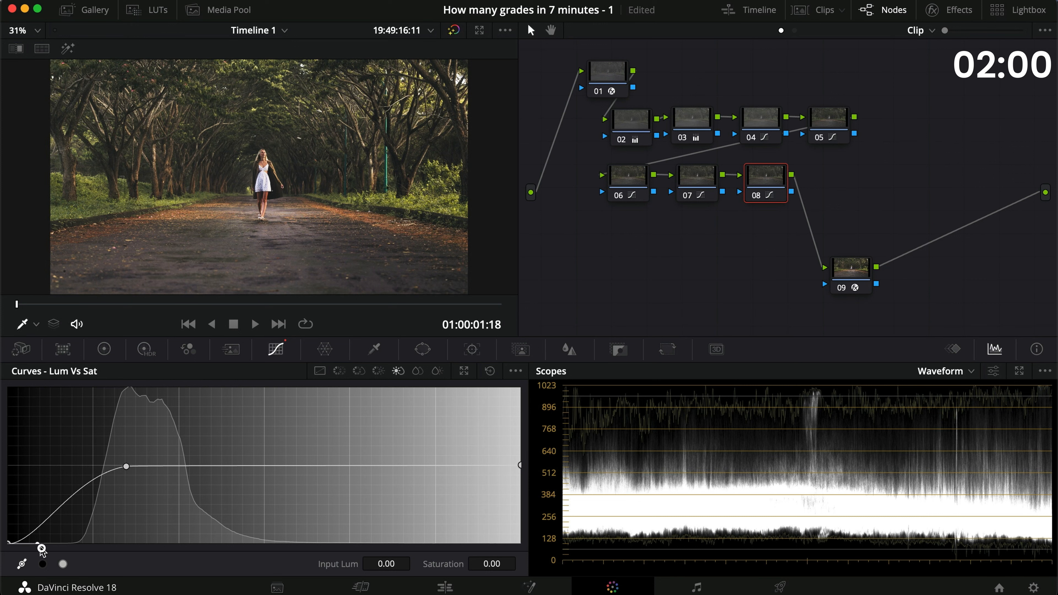
# - Move the Lum Vs Sat anchor brighter, shift the zero-saturation shadow point to input luminance 0.09, and compare the result
pyautogui.moveTo(126, 467); pyautogui.dragTo(143, 465)
pyautogui.click(12, 541)
pyautogui.moveTo(9, 543); pyautogui.dragTo(56, 552)
pyautogui.press('super+d')
pyautogui.press('super+d')
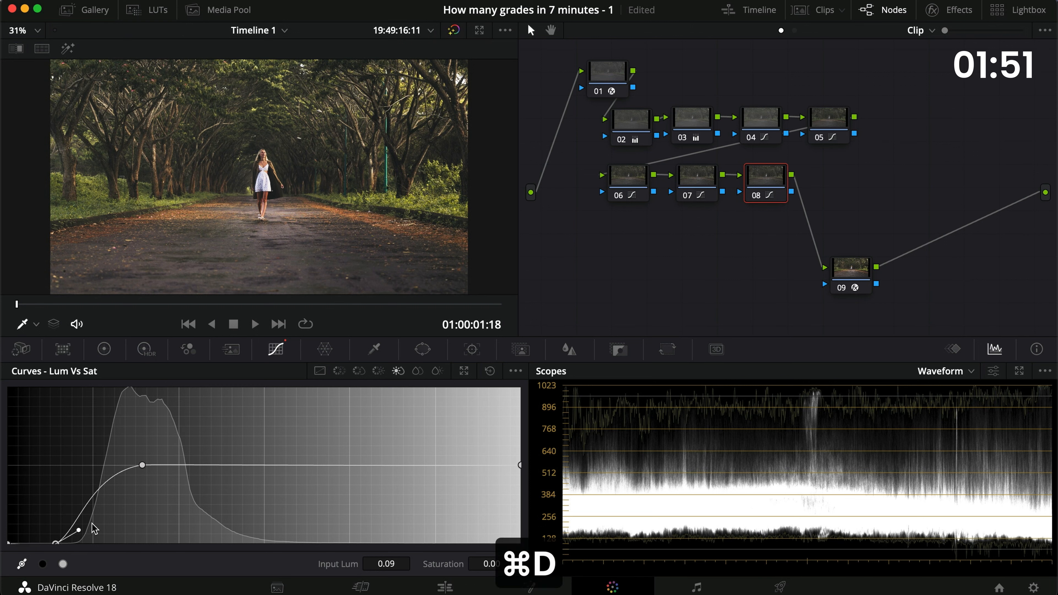
# - Anchor the Lum Vs Sat curve near luminance 0.43, drop the white end's saturation to the minimum, and shape the highlight roll-off
pyautogui.click(225, 465)
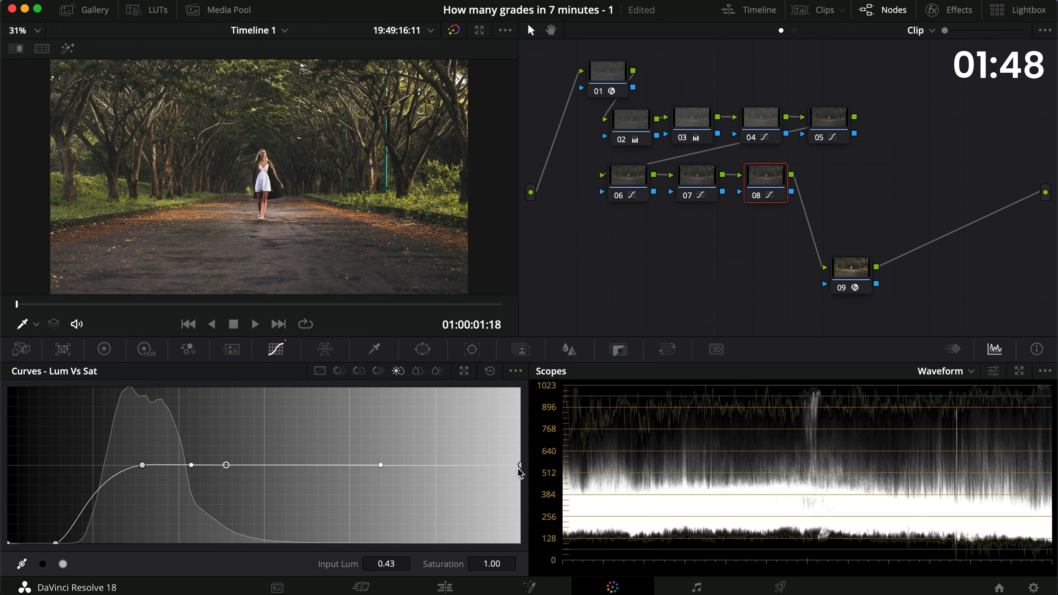
pyautogui.moveTo(520, 465); pyautogui.dragTo(520, 544)
pyautogui.moveTo(226, 465); pyautogui.dragTo(222, 465)
pyautogui.moveTo(370, 464); pyautogui.dragTo(375, 486)
# - Add node 09 after node 08, set its saturation to 40, and view the image at full screen
pyautogui.hotkey('alt', 's')
pyautogui.click(123, 350)
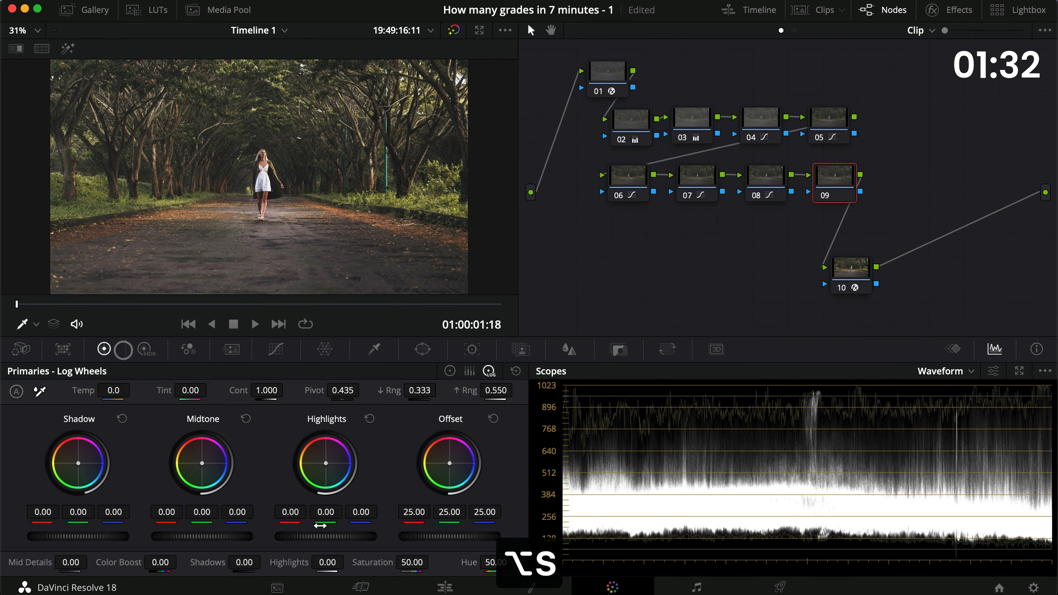
pyautogui.click(409, 561)
pyautogui.write('40')
pyautogui.press('Return')
pyautogui.press('super+f')
pyautogui.press('super+f')
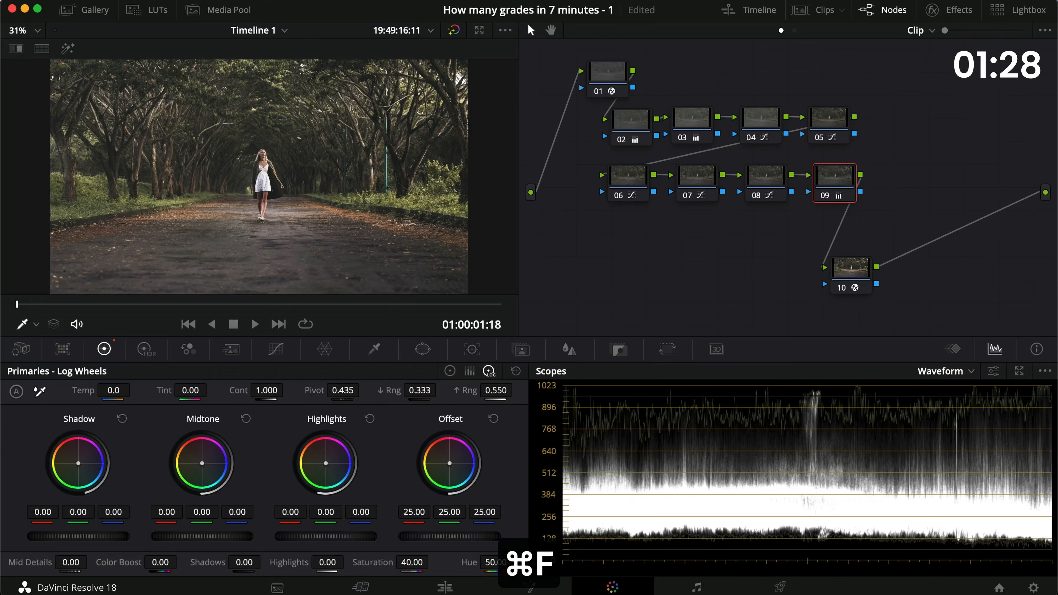
# - Set node 09's saturation to 45, compare the node off and on at full screen, and save the project
pyautogui.click(411, 562)
pyautogui.write('45')
pyautogui.press('Return')
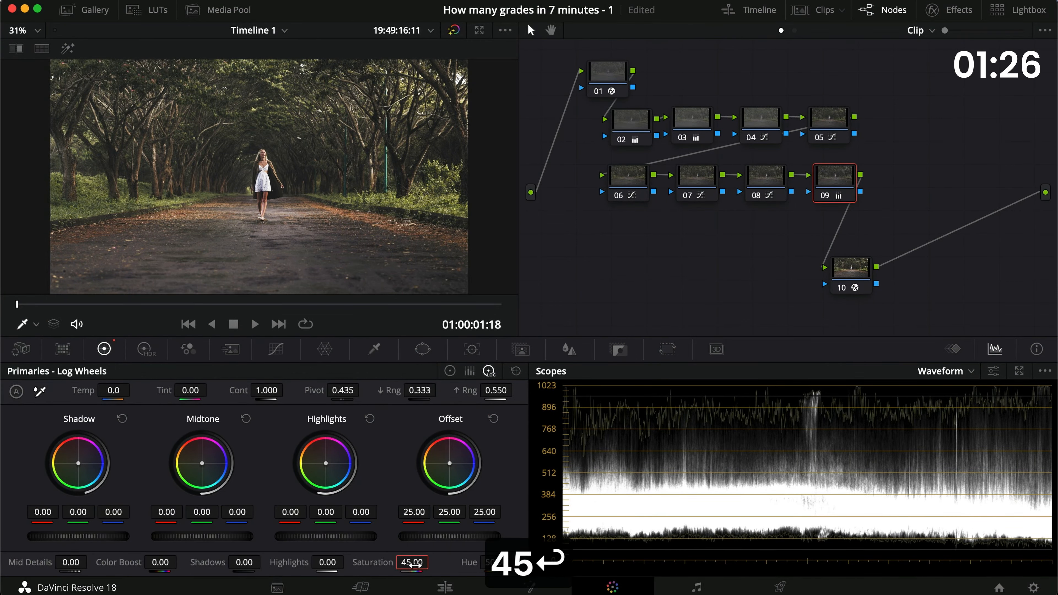
pyautogui.press('super+f')
pyautogui.press('super+d')
pyautogui.press('super+d')
pyautogui.press('super+f')
pyautogui.press('super+s')
# - Add node 10, place it below node 06, and give it a circular window stretched vertically around the woman, aspect about 31.32
pyautogui.hotkey('alt', 's')
pyautogui.moveTo(879, 211); pyautogui.dragTo(633, 248)
pyautogui.click(423, 349)
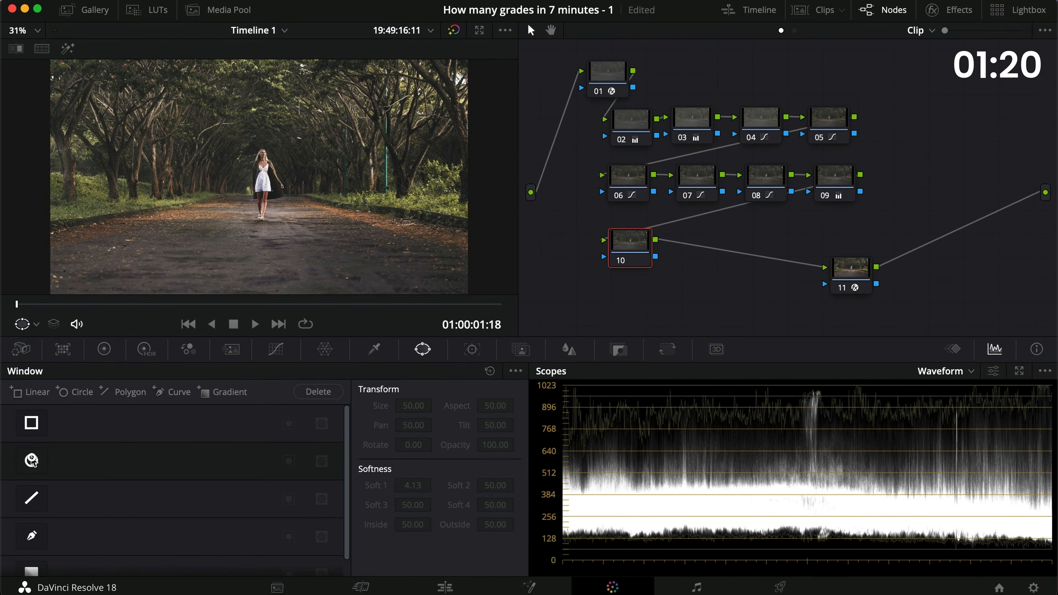
pyautogui.click(31, 461)
pyautogui.moveTo(259, 236); pyautogui.dragTo(259, 277)
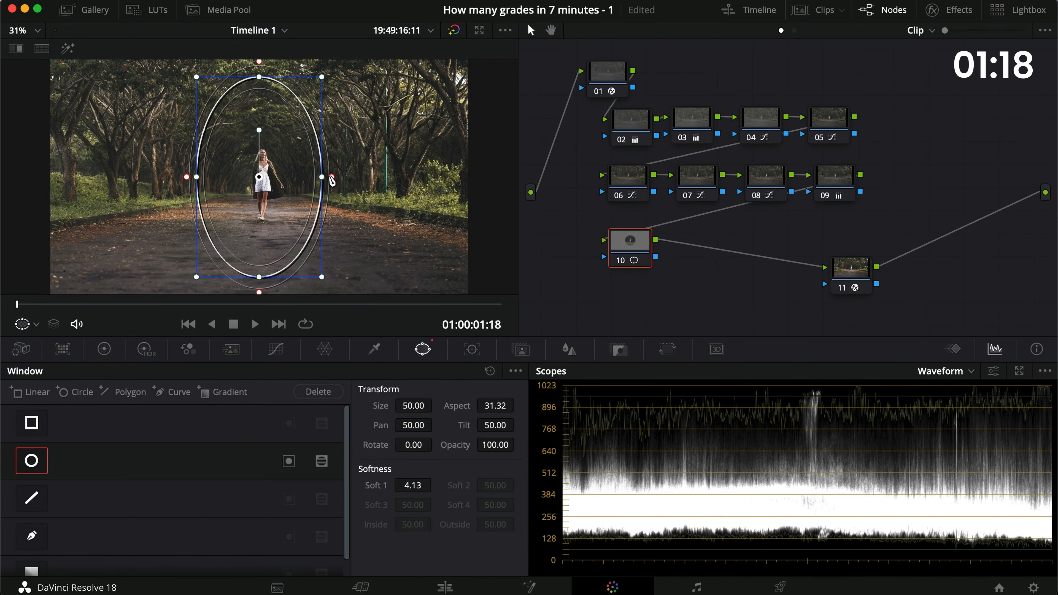
# - Soften the circular window to about 36.00, shrink it around the woman, and centre it at about pan 50.39 and tilt 49.29
pyautogui.moveTo(332, 177); pyautogui.dragTo(456, 174)
pyautogui.moveTo(322, 77); pyautogui.dragTo(293, 112)
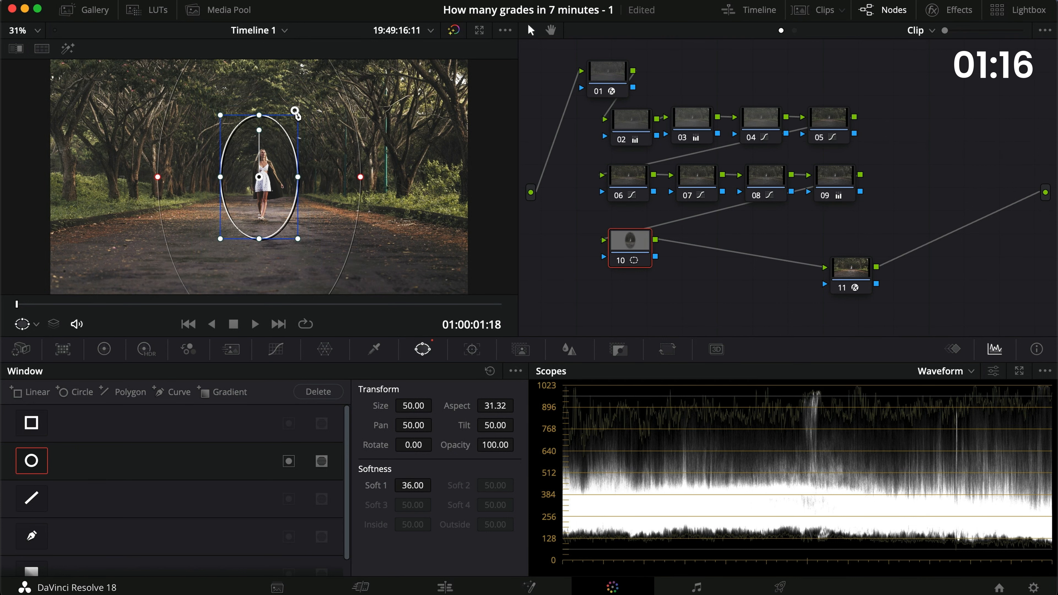
pyautogui.moveTo(267, 155); pyautogui.dragTo(269, 165)
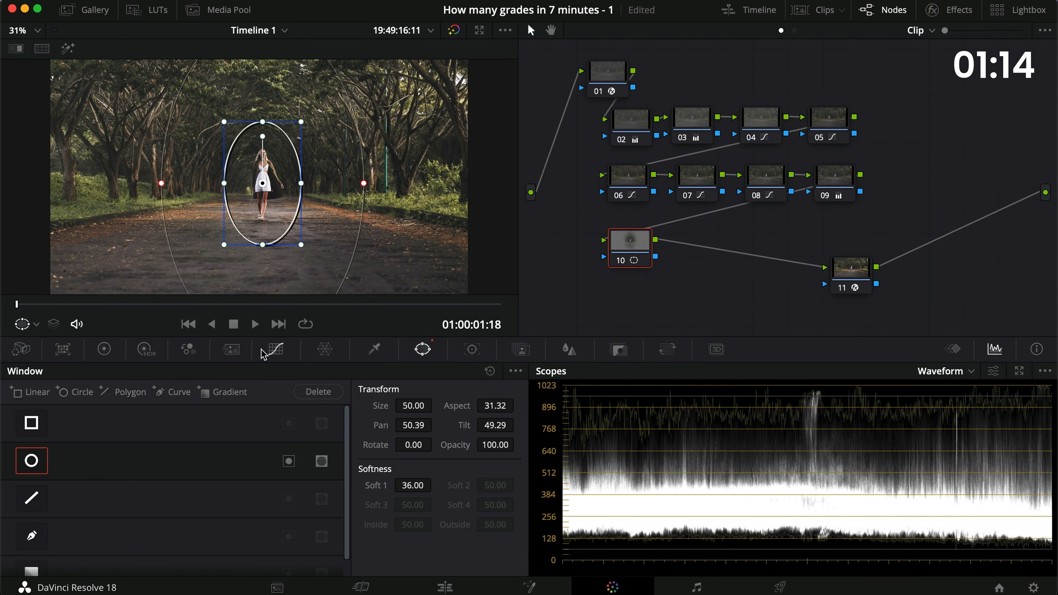
# - Shape node 10's custom curve inside the window by dipping the shadows slightly and lifting the midtones and highlights
pyautogui.click(255, 353)
pyautogui.click(320, 371)
pyautogui.moveTo(104, 516); pyautogui.dragTo(109, 521)
pyautogui.moveTo(248, 447); pyautogui.dragTo(249, 434)
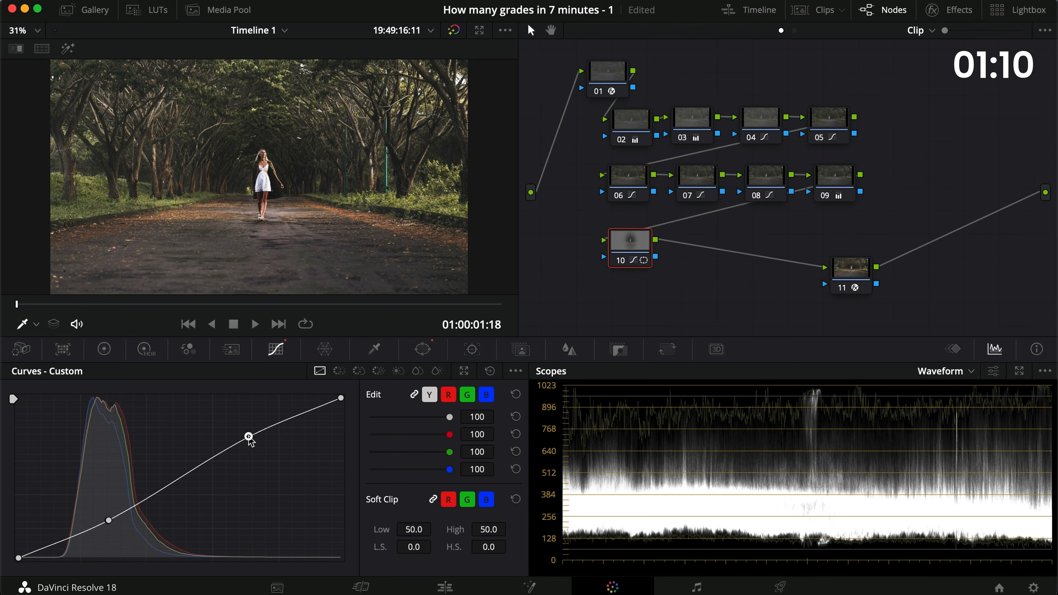
pyautogui.moveTo(179, 480); pyautogui.dragTo(175, 473)
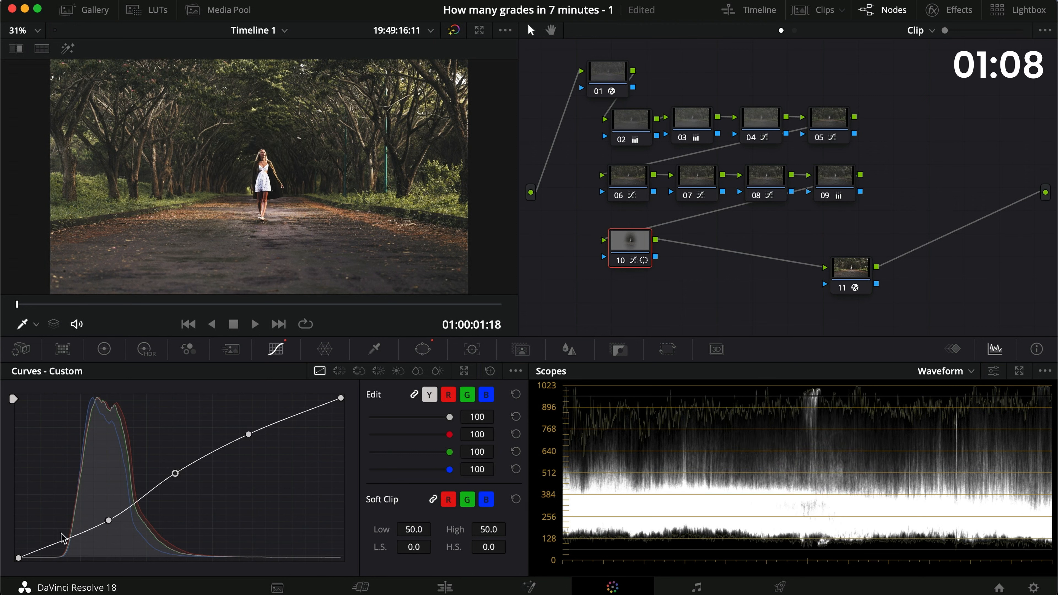
pyautogui.moveTo(107, 521); pyautogui.dragTo(105, 518)
# - Compare the image with node 10 off and on at full screen, and save the project
pyautogui.press('super+f')
pyautogui.press('super+d')
pyautogui.press('super+d')
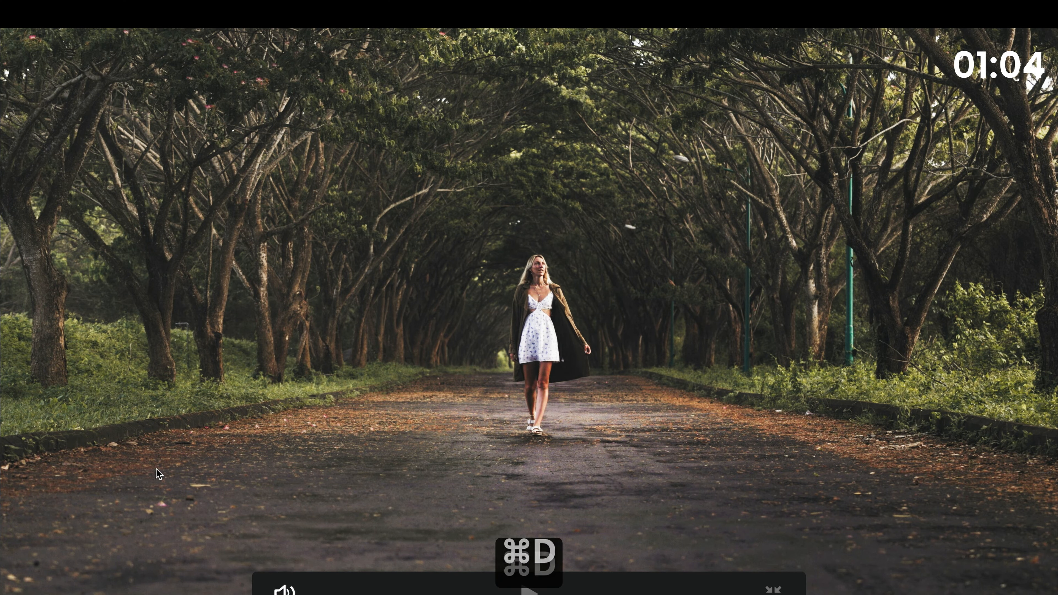
pyautogui.press('super+f')
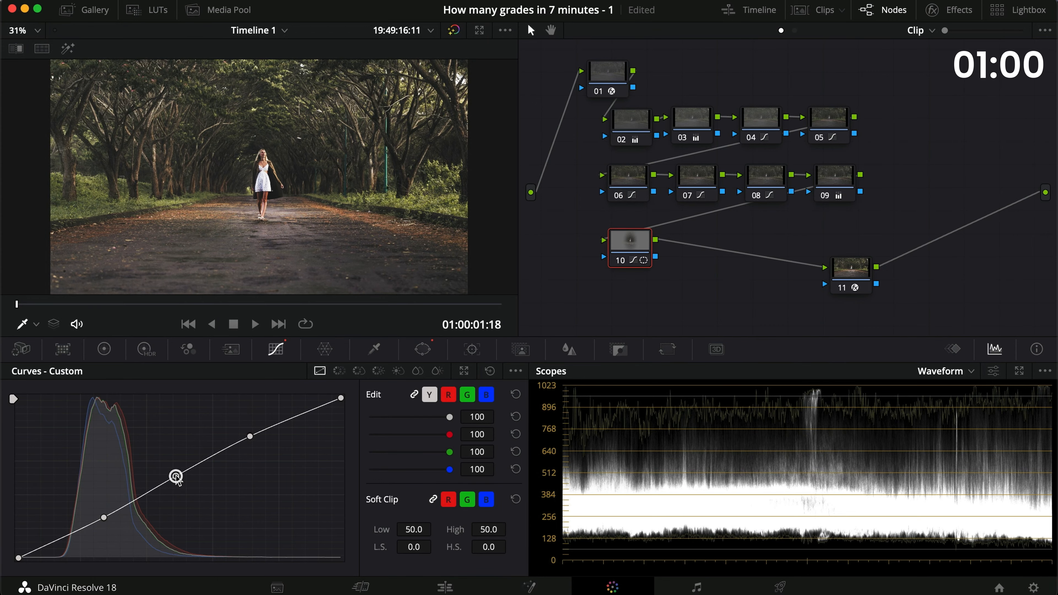
pyautogui.press('super+d')
pyautogui.press('super+f')
pyautogui.press('super+d')
pyautogui.press('super+f')
pyautogui.press('super+s')
# - On the next clip, add node 07 after node 06, branch two more nodes beneath it into a mixer, and select node 07
pyautogui.click(277, 325)
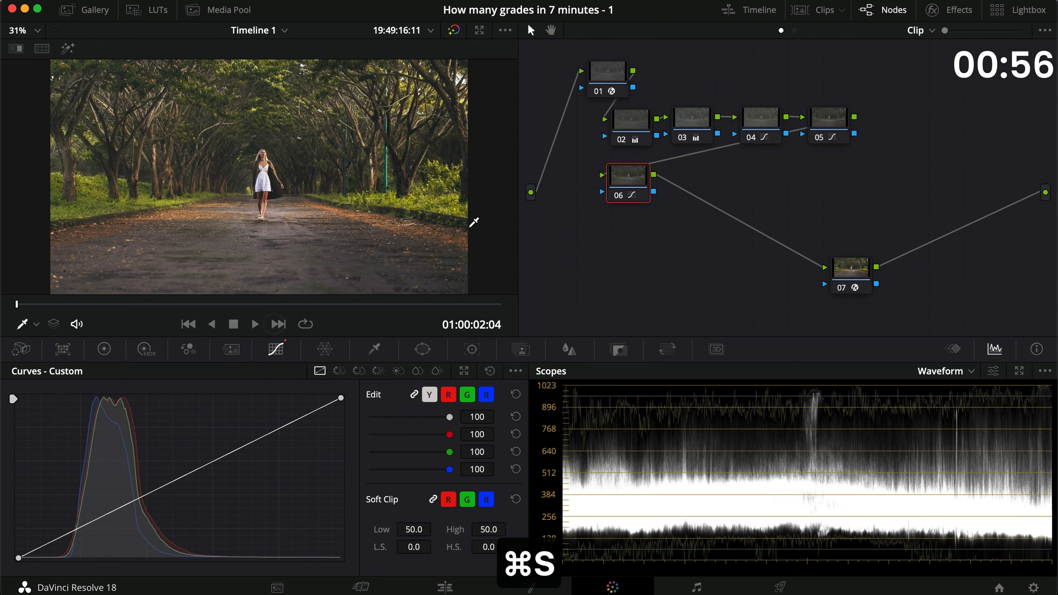
pyautogui.hotkey('alt', 's')
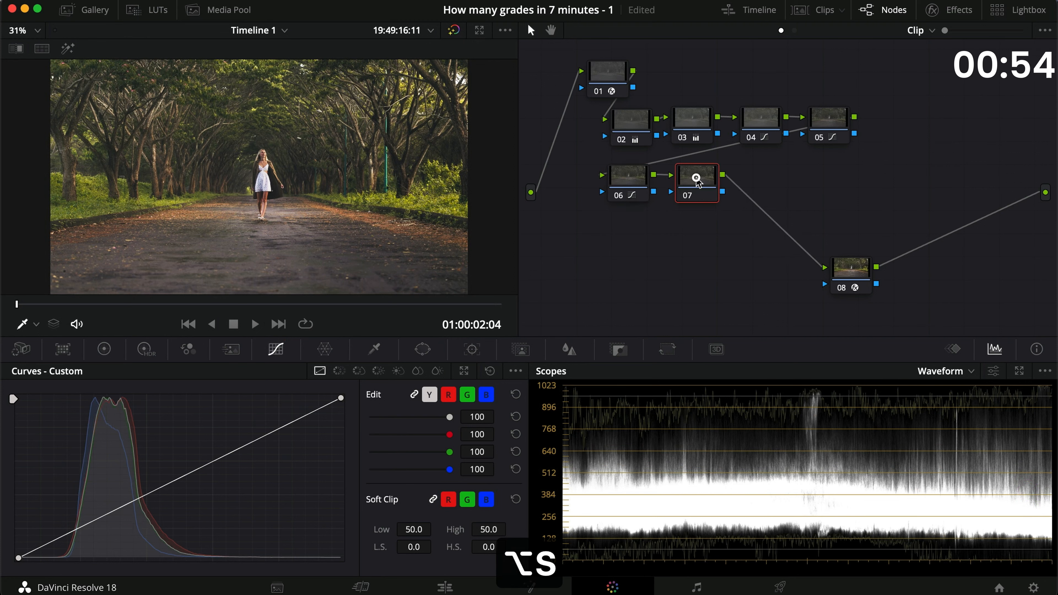
pyautogui.hotkey('alt', 'a')
pyautogui.hotkey('alt', 'a')
pyautogui.click(627, 239)
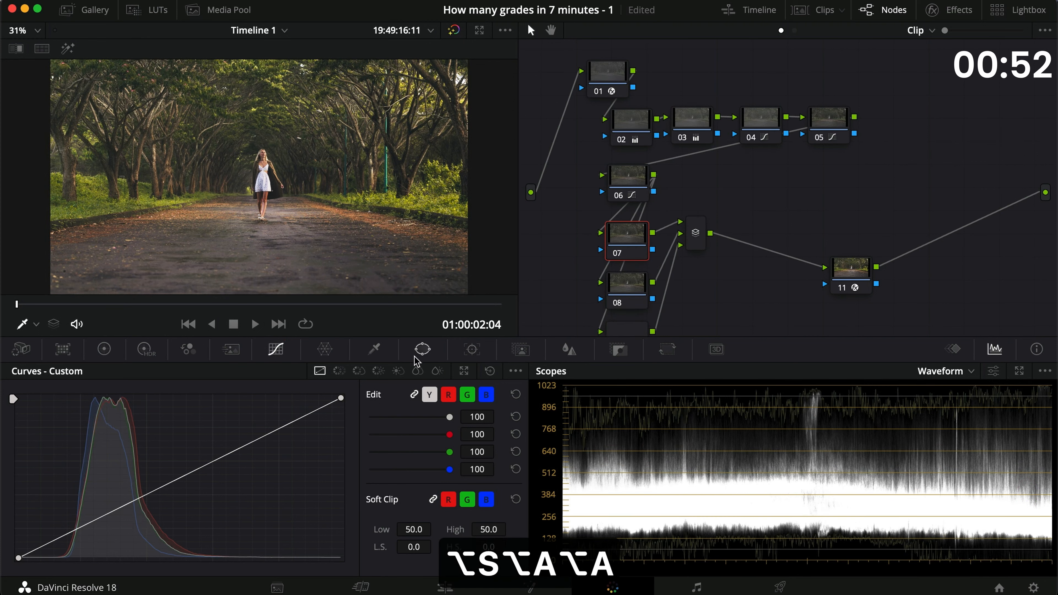
# - Add a soft circular window to node 07 over the upper-right trees, about size 57.57, aspect 49.10, pan 66.79 and tilt 59.50
pyautogui.click(418, 350)
pyautogui.click(34, 450)
pyautogui.moveTo(247, 231); pyautogui.dragTo(371, 190)
pyautogui.scroll(-2, 362, 153)
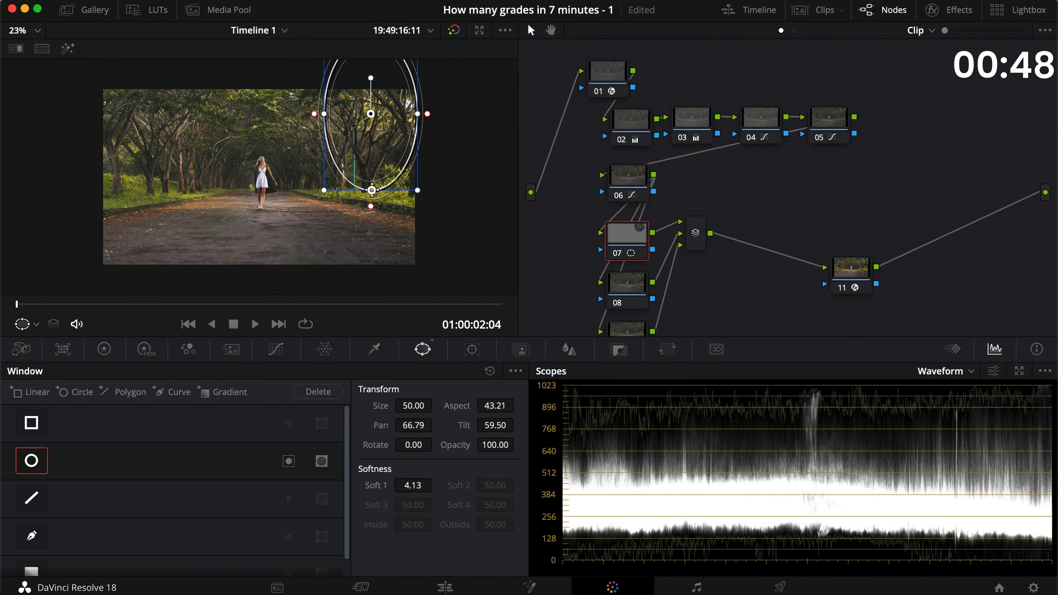
pyautogui.moveTo(417, 114); pyautogui.dragTo(663, 191)
pyautogui.moveTo(412, 484); pyautogui.dragTo(436, 484)
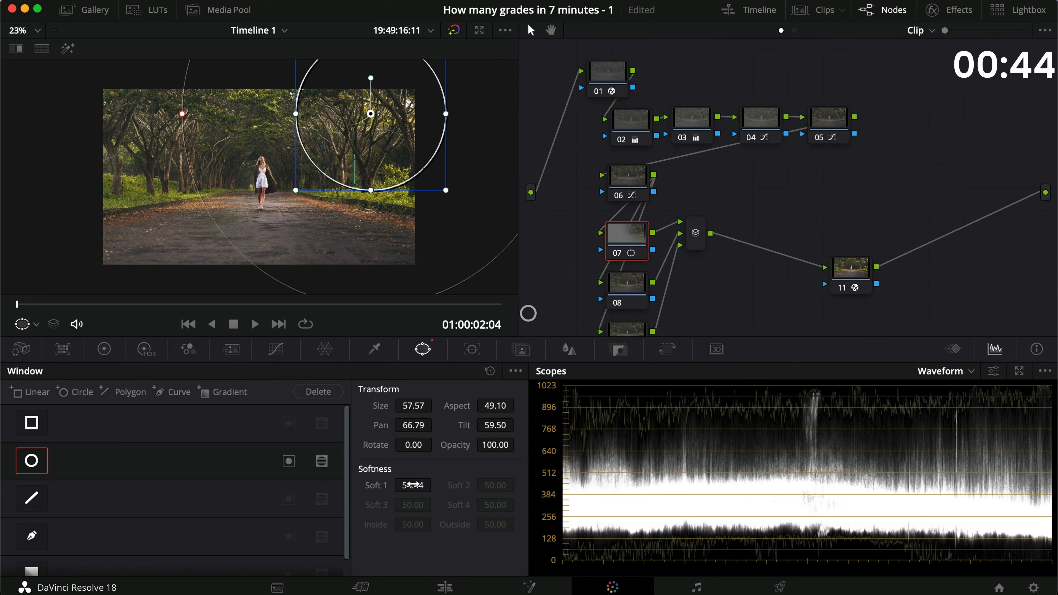
# - Try raising node 07's log midtones to about 0.20, and reset the primaries
pyautogui.click(102, 350)
pyautogui.moveTo(184, 537); pyautogui.dragTo(288, 539)
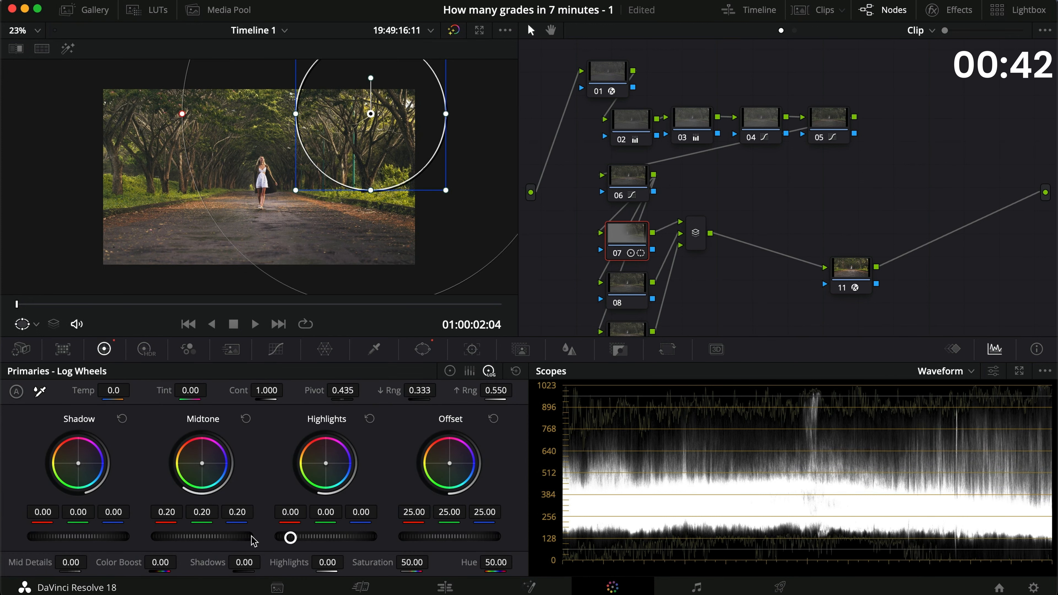
pyautogui.click(516, 371)
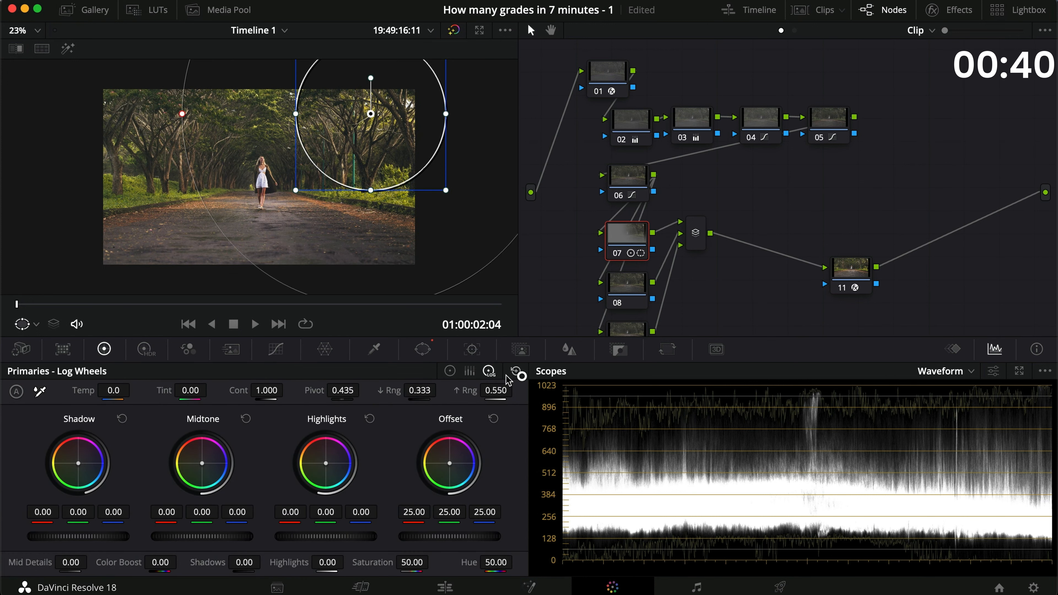
# - Brighten node 07 by raising gamma from about 0.05, and reposition and stretch its circular window over the trees on the image's right side
pyautogui.click(450, 371)
pyautogui.moveTo(188, 538); pyautogui.dragTo(312, 548)
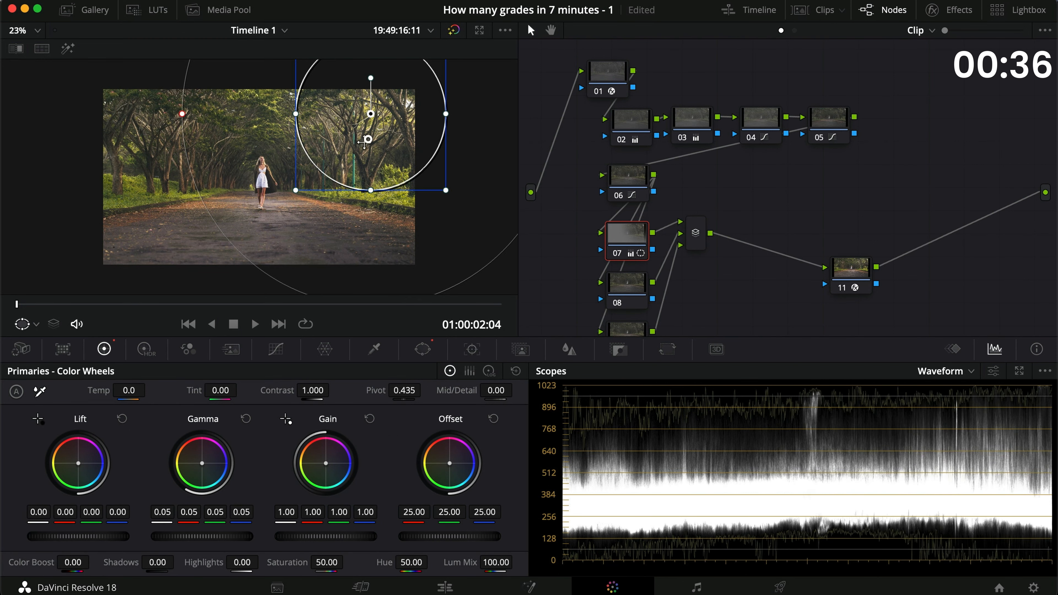
pyautogui.moveTo(364, 143); pyautogui.dragTo(408, 122)
pyautogui.moveTo(417, 174); pyautogui.dragTo(415, 203)
pyautogui.moveTo(340, 97); pyautogui.dragTo(324, 99)
pyautogui.moveTo(183, 516); pyautogui.dragTo(221, 518)
pyautogui.press('super+d')
# - Add a tall rectangular window to node 08 covering the image's left side, and soften its inner vertical edge to 100.00
pyautogui.click(614, 286)
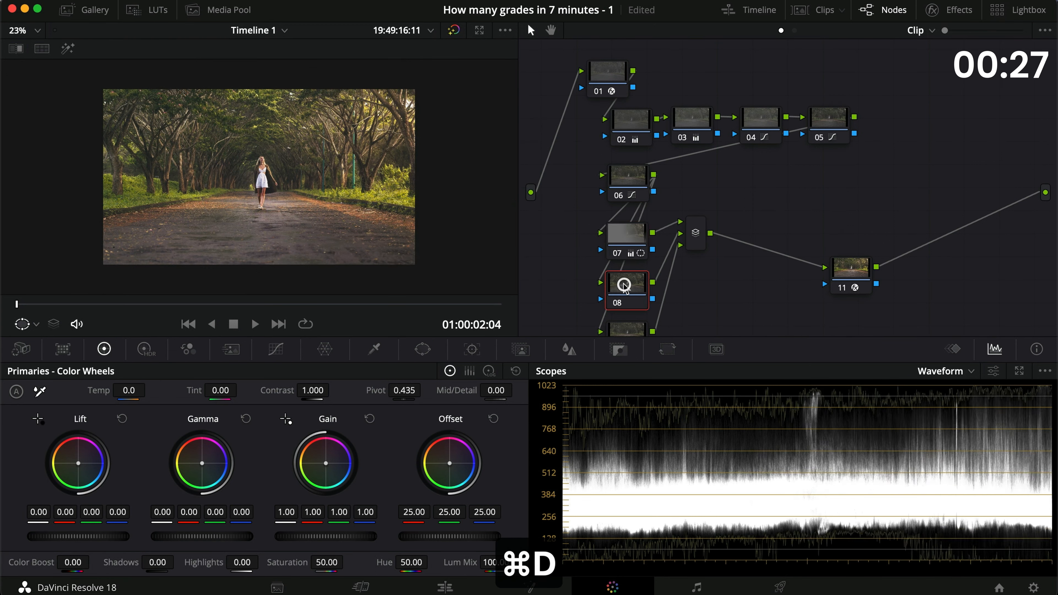
pyautogui.click(422, 349)
pyautogui.click(32, 424)
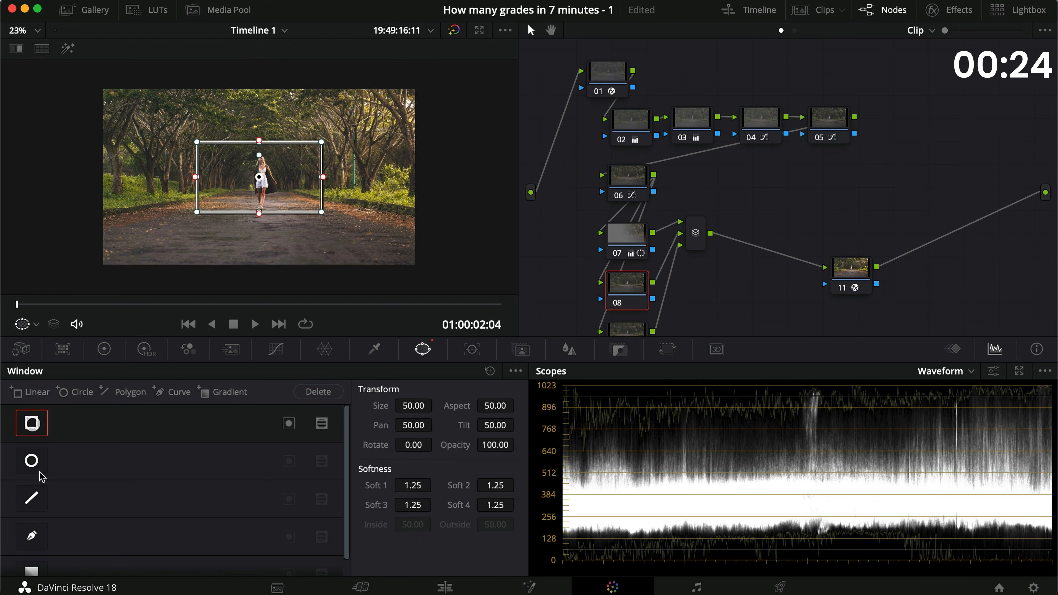
pyautogui.moveTo(258, 177); pyautogui.dragTo(139, 133)
pyautogui.moveTo(130, 170); pyautogui.dragTo(129, 273)
pyautogui.moveTo(194, 184); pyautogui.dragTo(371, 180)
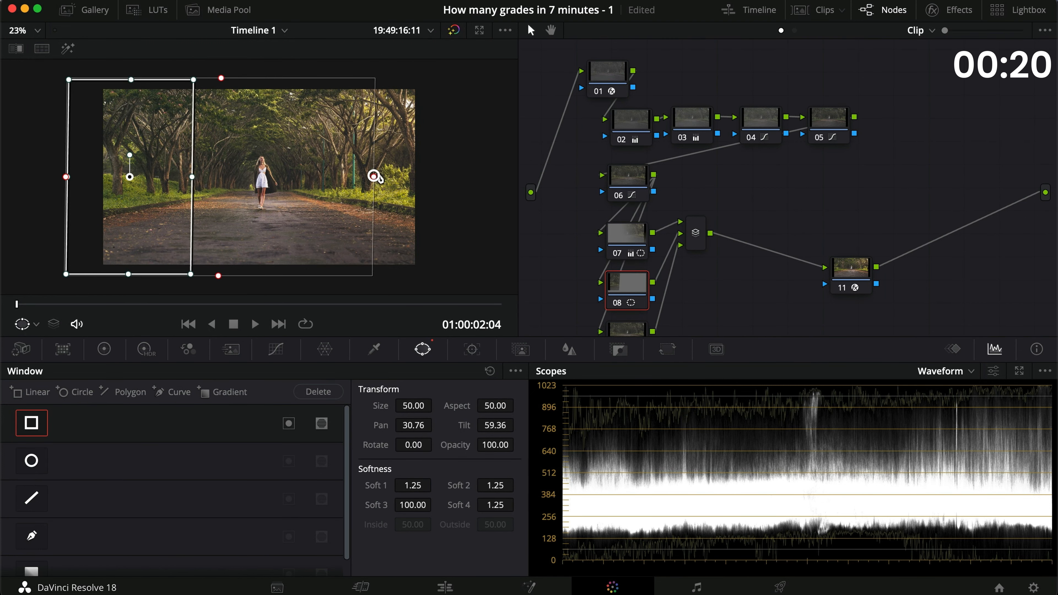
# - Preview node 08's window with highlight and shift the window farther left, to about pan 25.29 and tilt 59.46
pyautogui.hotkey('shift', 'h')
pyautogui.moveTo(135, 208); pyautogui.dragTo(103, 206)
pyautogui.hotkey('shift', 'h')
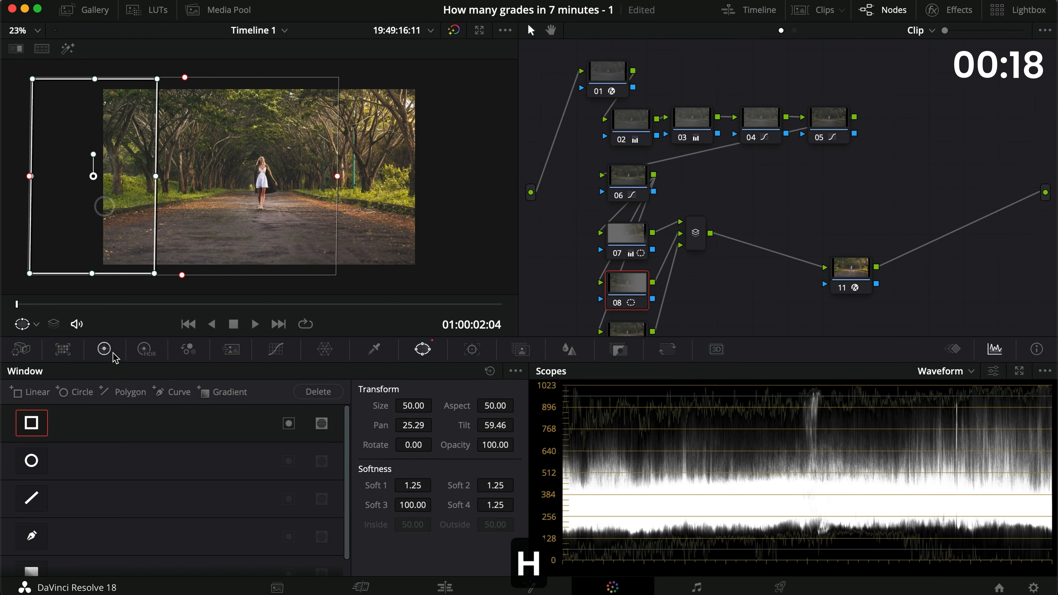
# - Darken the left side of the image through node 08 by lowering its gamma to about -0.04
pyautogui.click(105, 349)
pyautogui.moveTo(207, 538); pyautogui.dragTo(198, 537)
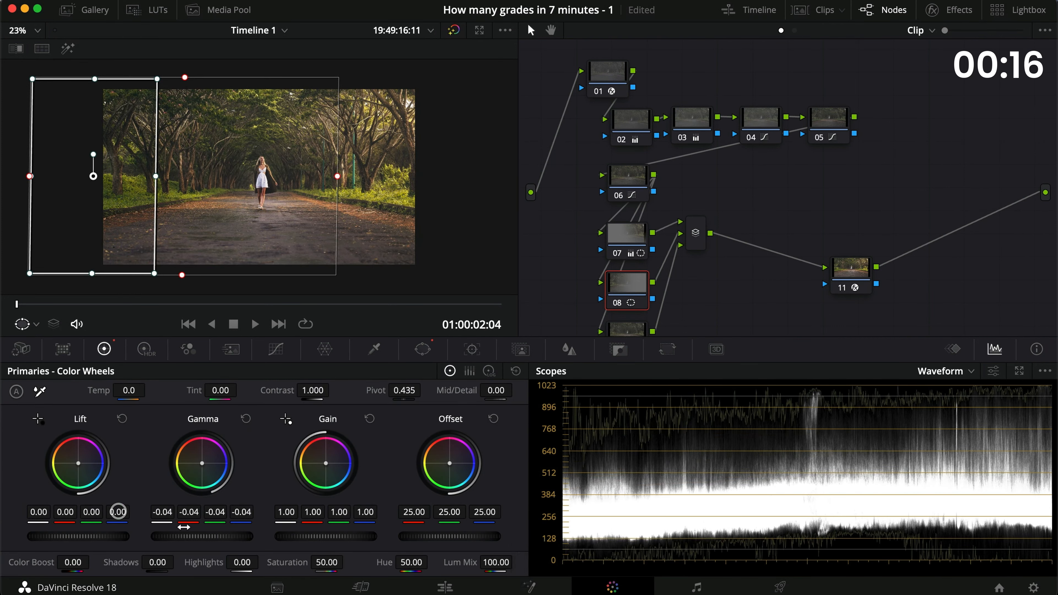
pyautogui.moveTo(125, 513); pyautogui.dragTo(66, 517)
# - Compare the image with node 08 off and on at full screen, and view the first clip's grade full screen from the edit timeline
pyautogui.press('super+d')
pyautogui.press('super+d')
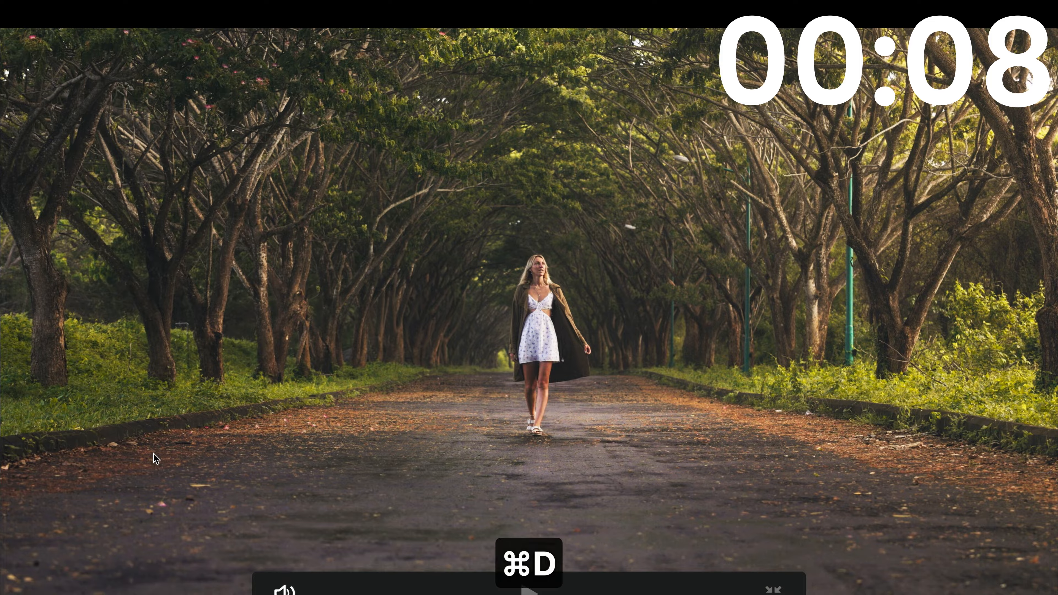
pyautogui.press('super+f')
pyautogui.press('super+f')
pyautogui.press('super+d')
pyautogui.press('super+f')
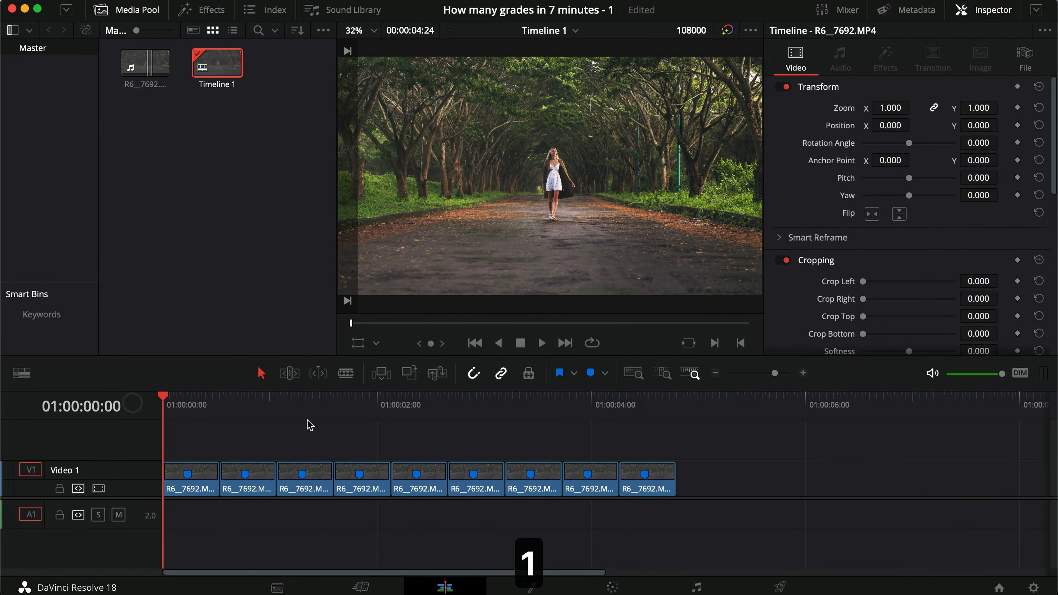
pyautogui.press('super+f')
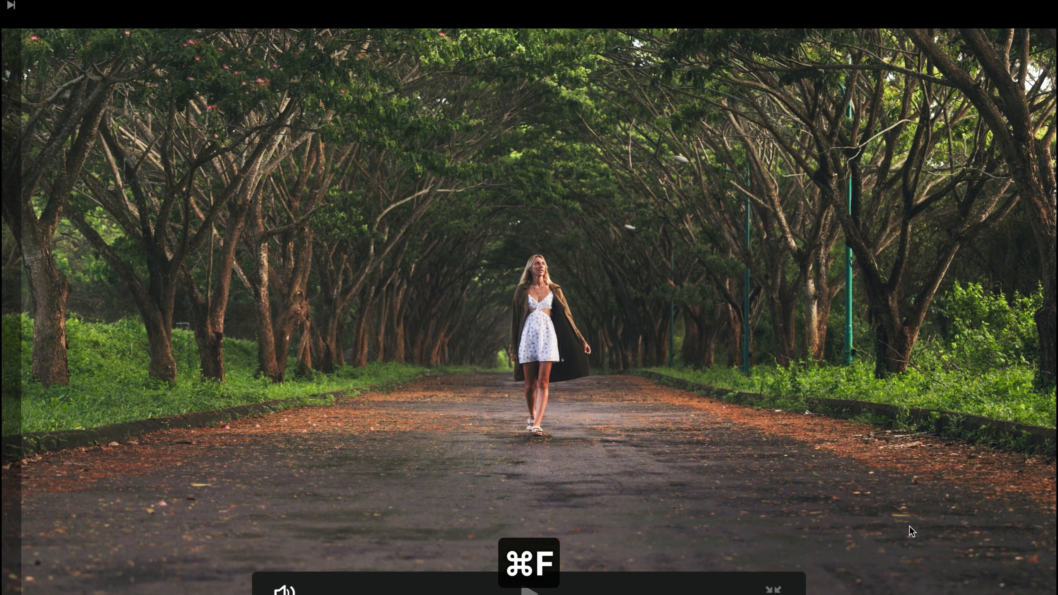
pyautogui.press('Escape')
# - Try stacking a clip on a second video track above the first clip, and return it to Video 1
pyautogui.moveTo(708, 488); pyautogui.dragTo(190, 453)
pyautogui.click(220, 434)
pyautogui.click(207, 440)
pyautogui.press('super+z')
pyautogui.moveTo(643, 534); pyautogui.dragTo(273, 470)
pyautogui.click(253, 436)
pyautogui.moveTo(203, 441); pyautogui.dragTo(205, 488)
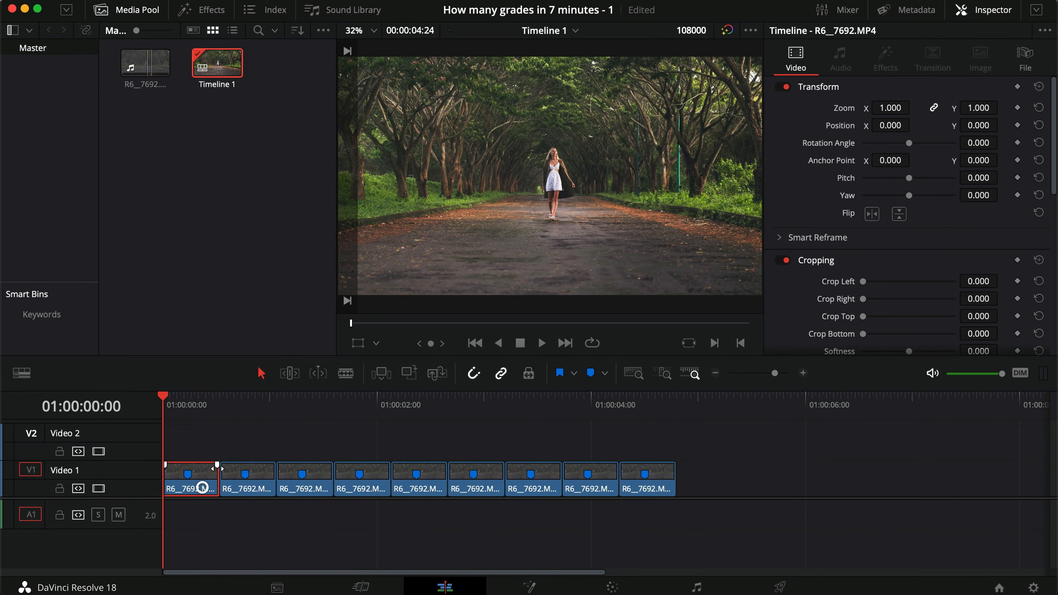
# - Bypass all grades on clip 01 to expose the ungraded log image, and check it at full screen from the edit timeline
pyautogui.press('1')
pyautogui.press('2')
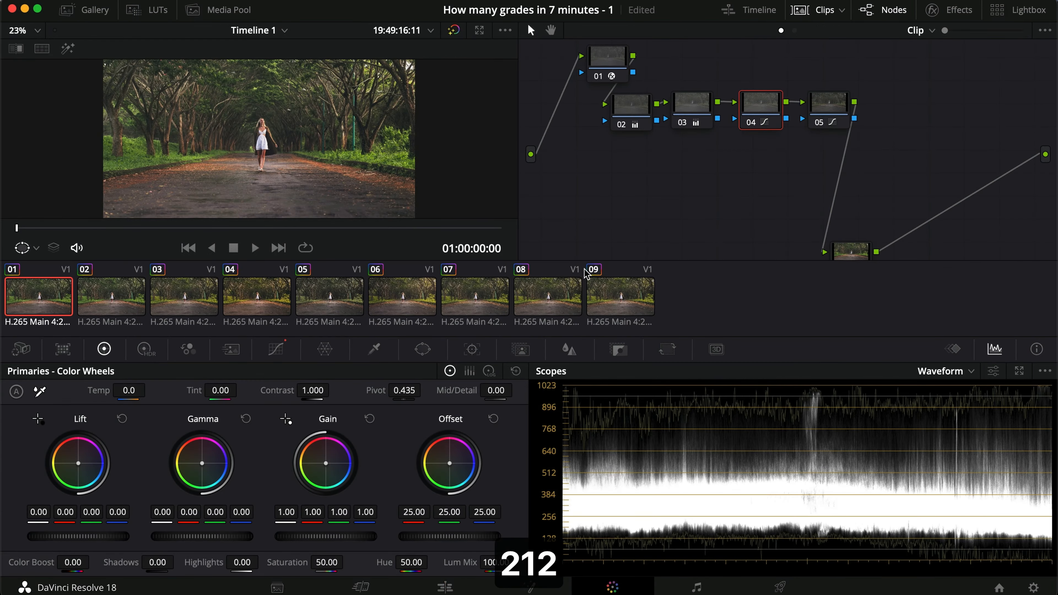
pyautogui.hotkey('alt', 'd')
pyautogui.click(445, 587)
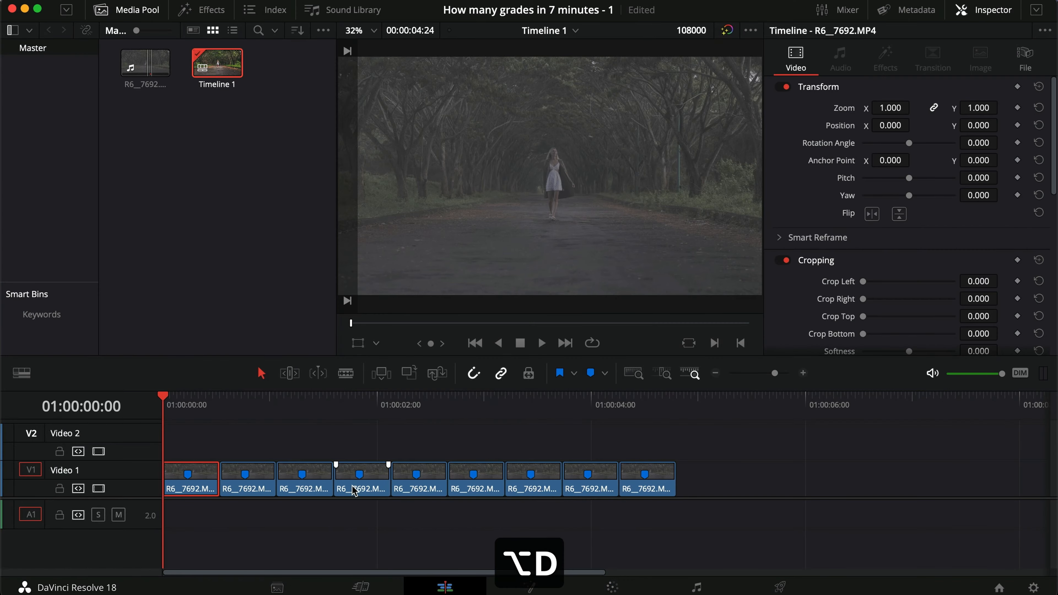
pyautogui.press('super+f')
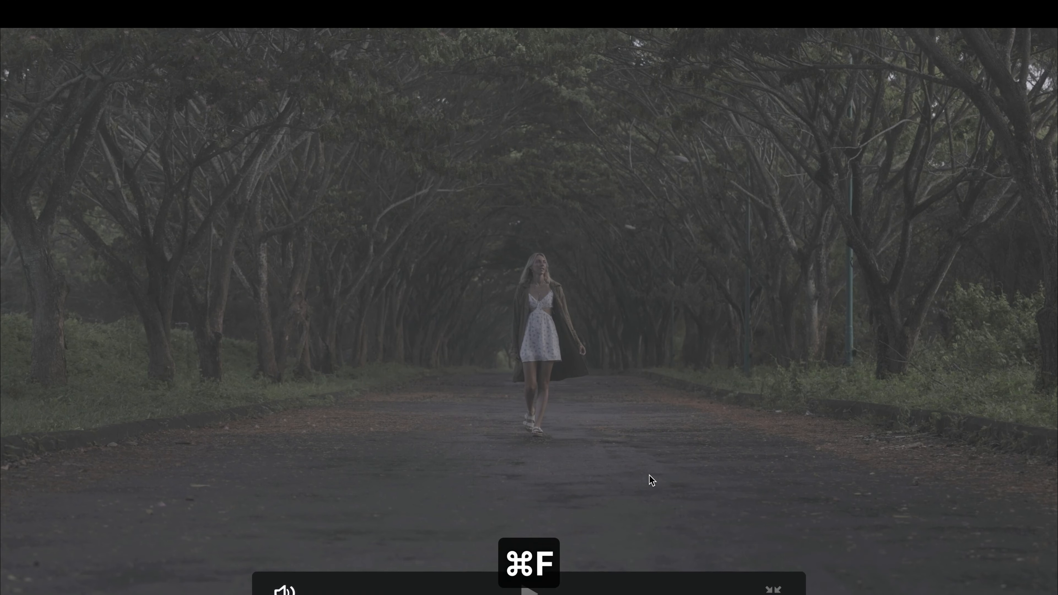
pyautogui.press('super+f')
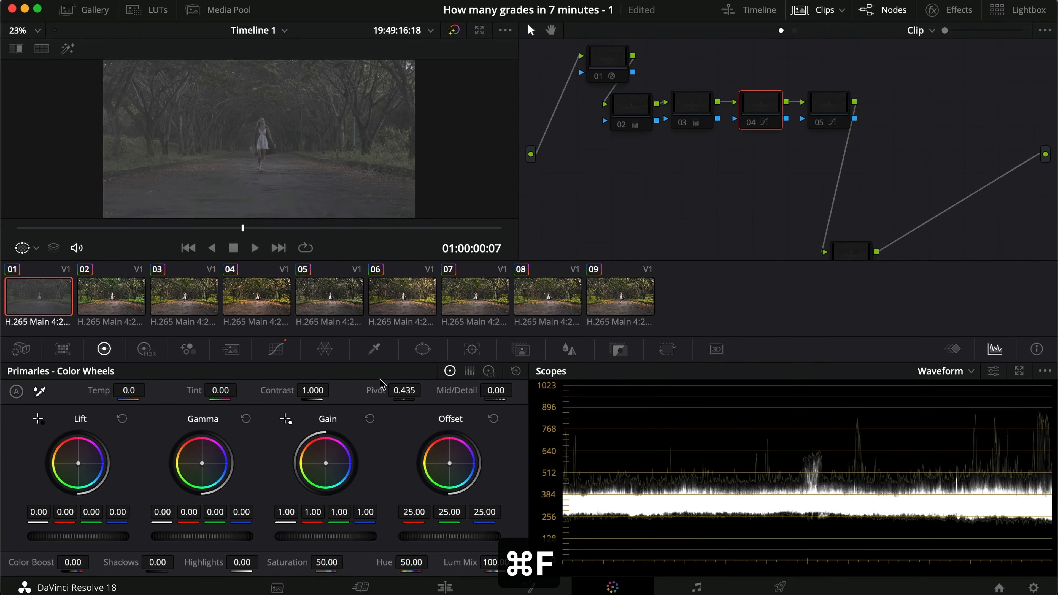
# - Review clip 02's grade at full screen, toggling its selected node for comparison, and select clip 03
pyautogui.press('super+f')
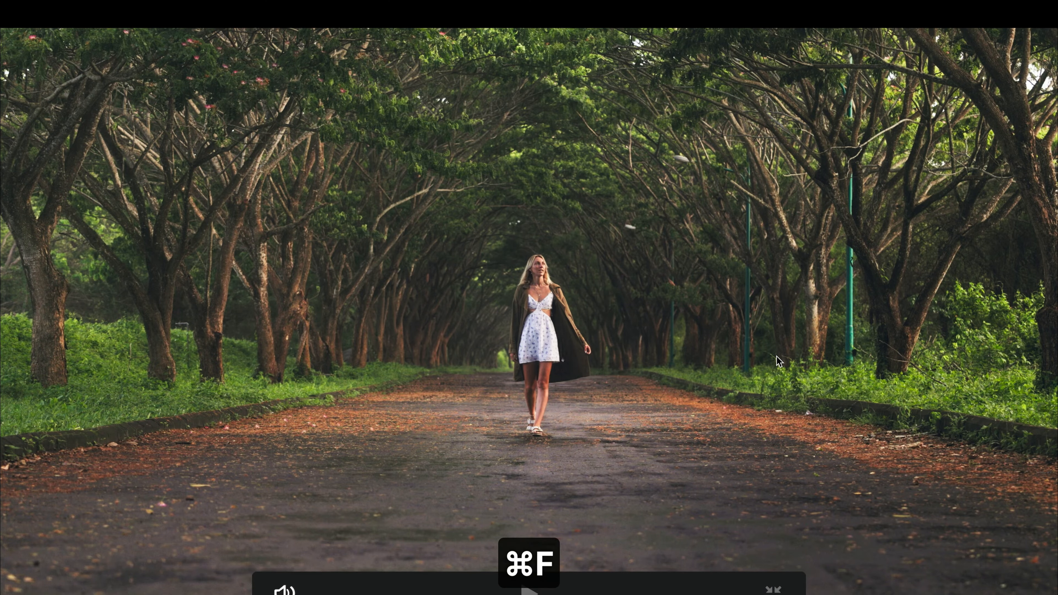
pyautogui.press('super+f')
pyautogui.press('super+f')
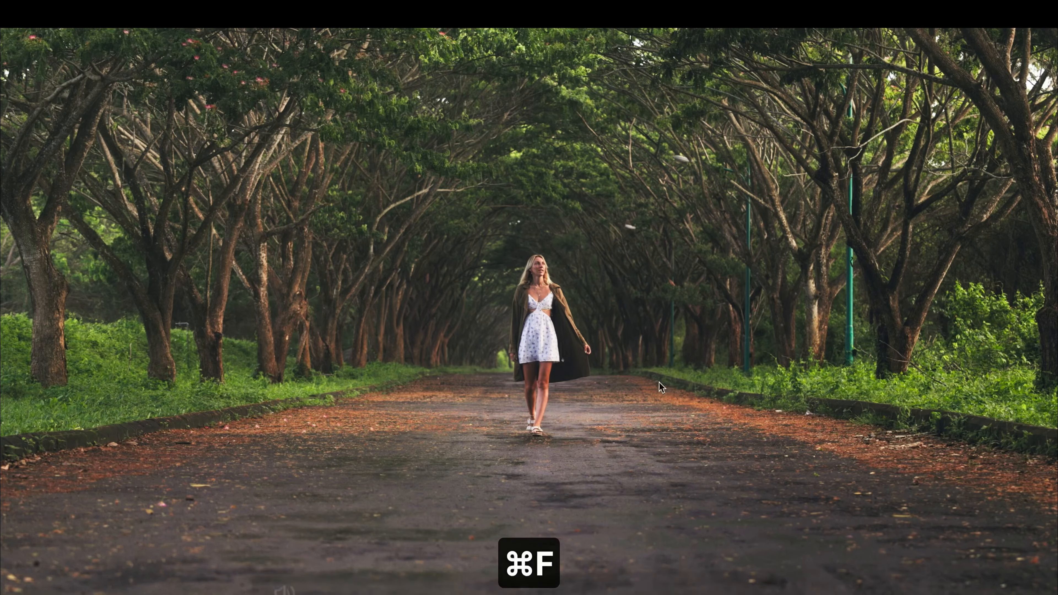
pyautogui.press('super+f')
pyautogui.press('super+f')
pyautogui.press('super+f')
pyautogui.moveTo(853, 171); pyautogui.dragTo(594, 90)
pyautogui.press('super+f')
pyautogui.press('super+d')
pyautogui.press('super+f')
pyautogui.click(186, 311)
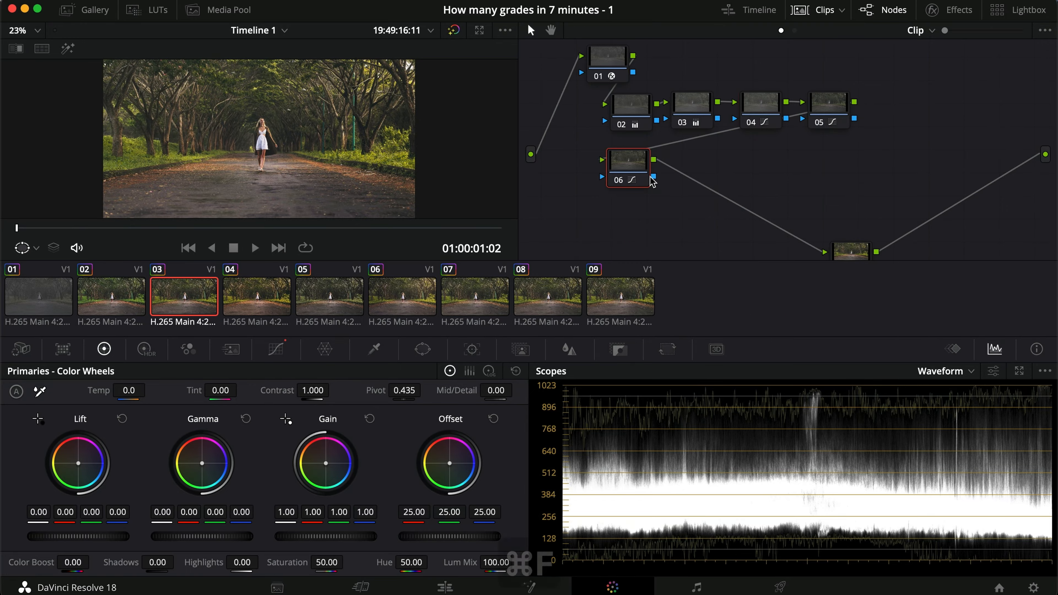
# - Review clip 03's grade at full screen, toggling its selected node for comparison, and select clip 04
pyautogui.press('super+f')
pyautogui.press('super+d')
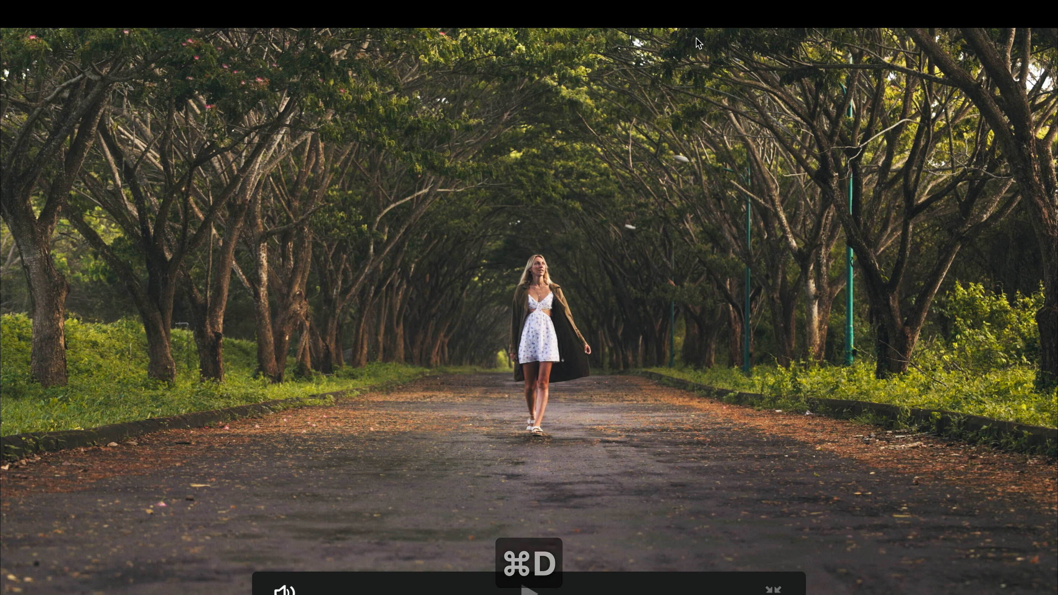
pyautogui.press('super+f')
pyautogui.click(267, 299)
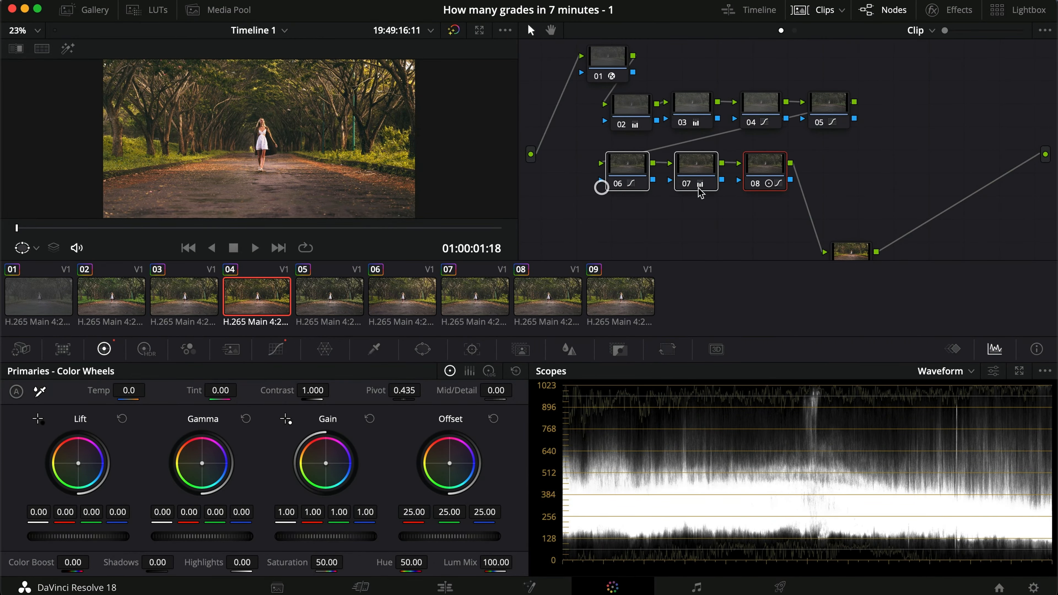
# - Compare clip 04 at full screen with its selected nodes 06 to 08 off and on, and go to clip 05
pyautogui.press('super+f')
pyautogui.press('super+d')
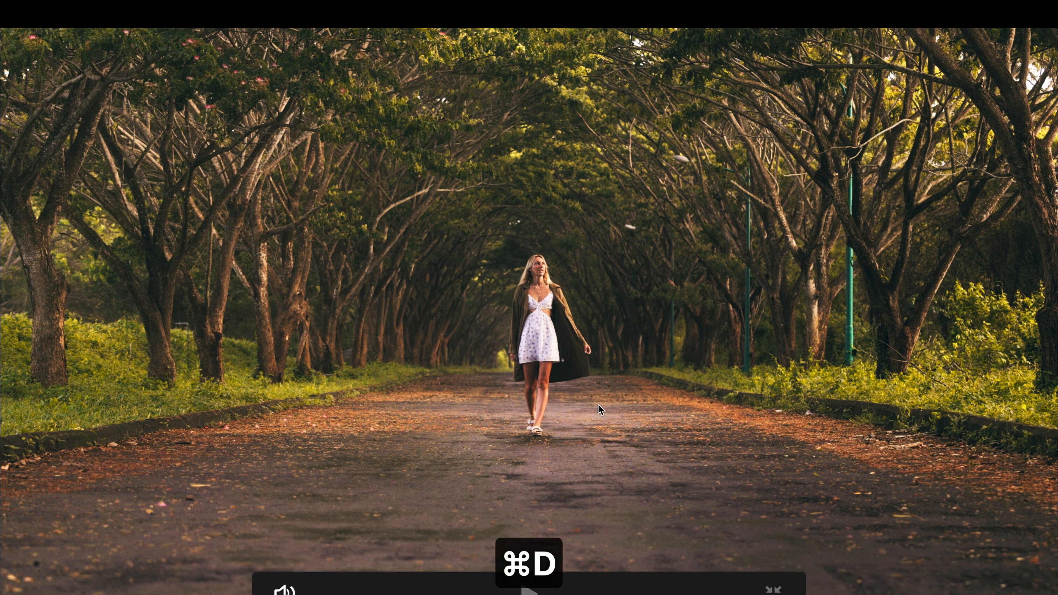
pyautogui.press('super+d')
pyautogui.press('super+d')
pyautogui.press('super+d')
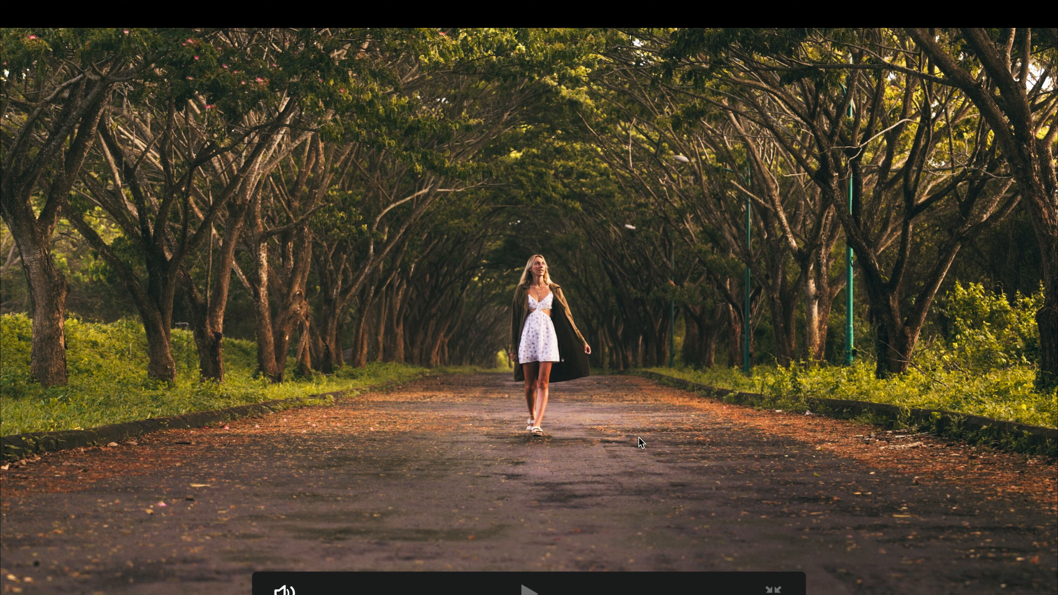
pyautogui.press('super+d')
pyautogui.press('super+f')
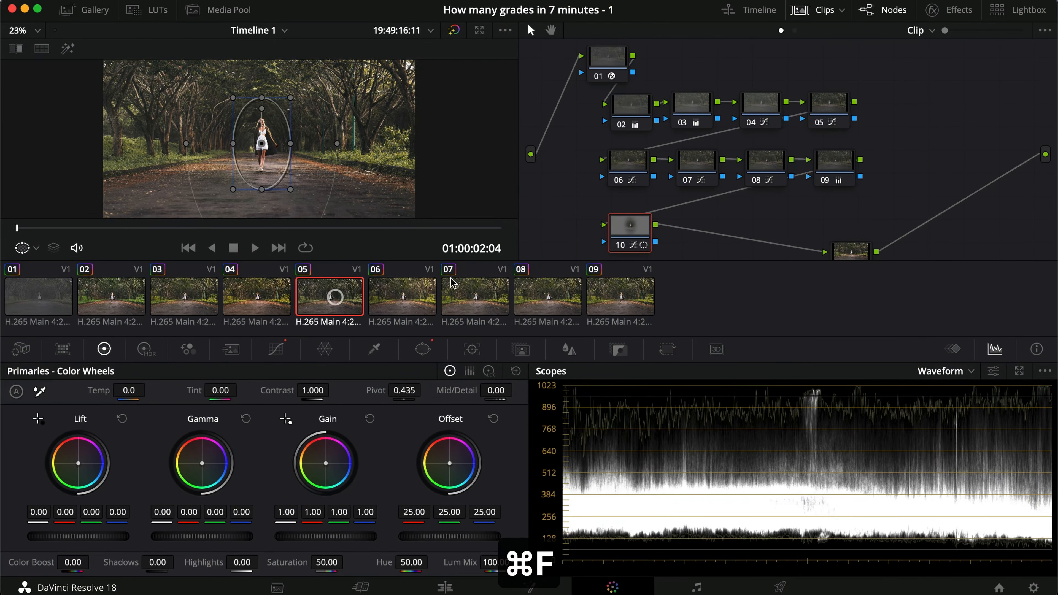
# - Compare clip 05's grade at full screen, repeatedly toggling its selected node adjustments off and on
pyautogui.press('super+f')
pyautogui.press('super+d')
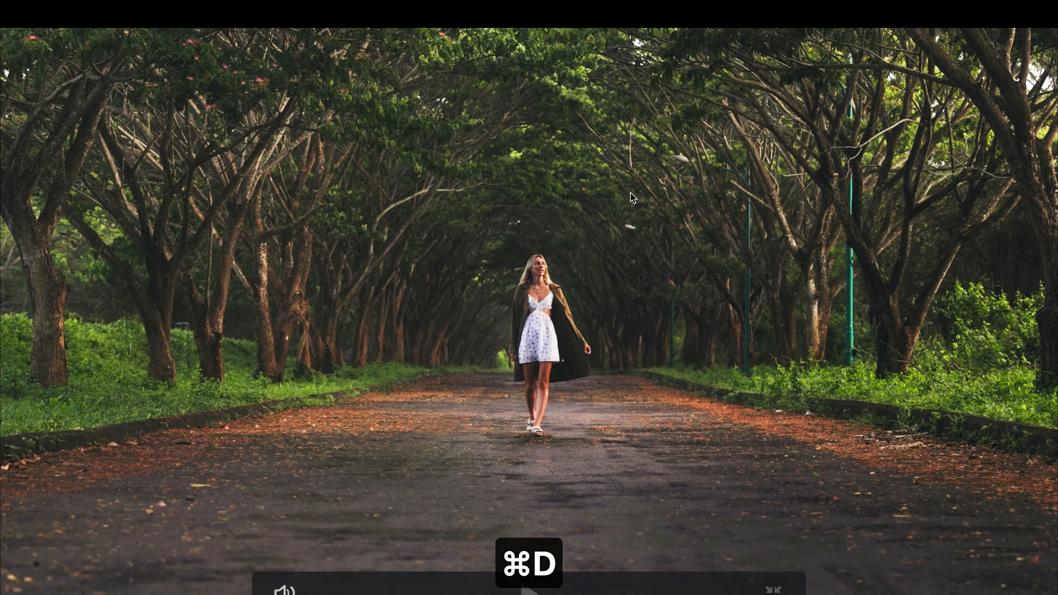
pyautogui.press('super+d')
pyautogui.press('super+d')
pyautogui.press('super+d')
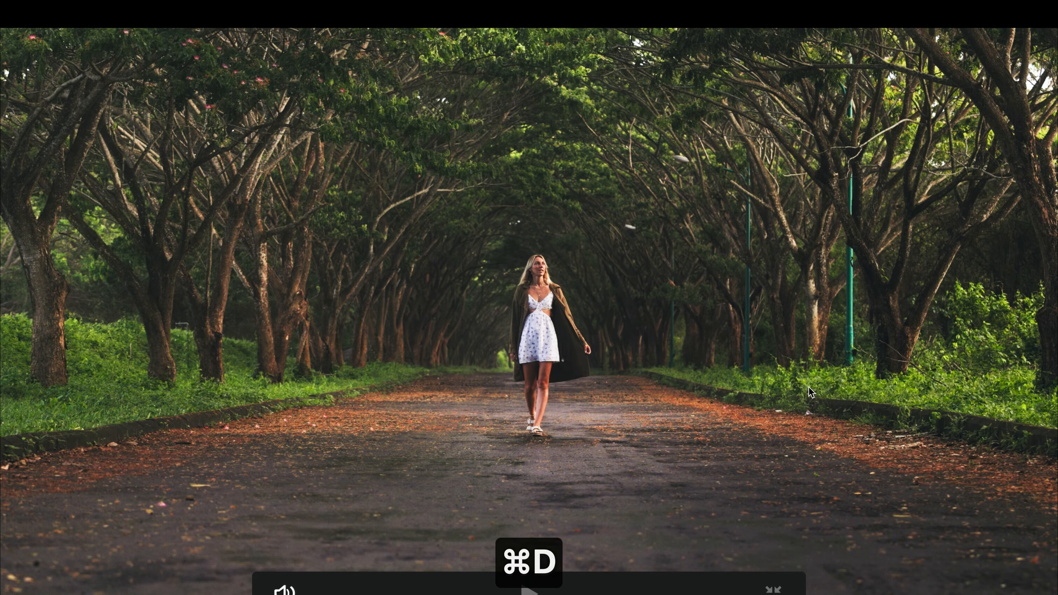
pyautogui.press('super+d')
pyautogui.press('super+d')
pyautogui.press('super+d')
pyautogui.press('super+d')
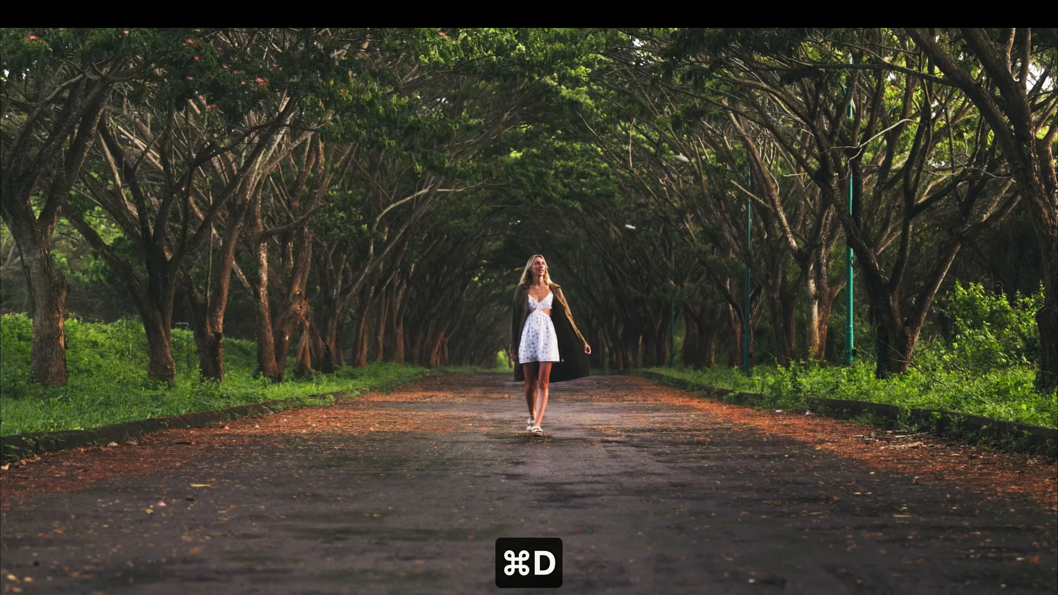
pyautogui.press('super+f')
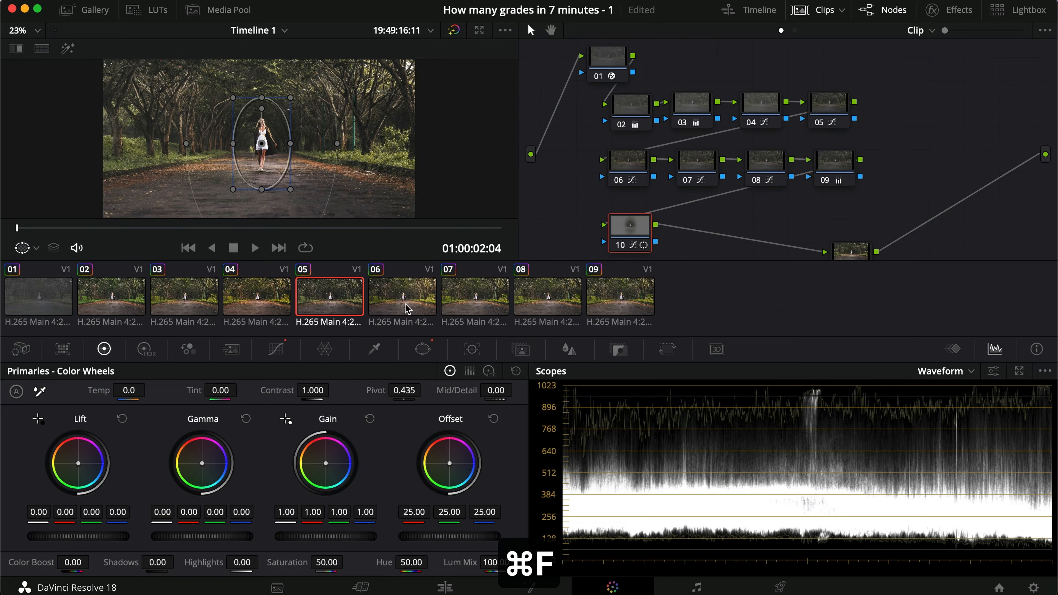
# - Select clip 06 and its window nodes below node 06, and compare the image with them off and on at full screen
pyautogui.click(402, 306)
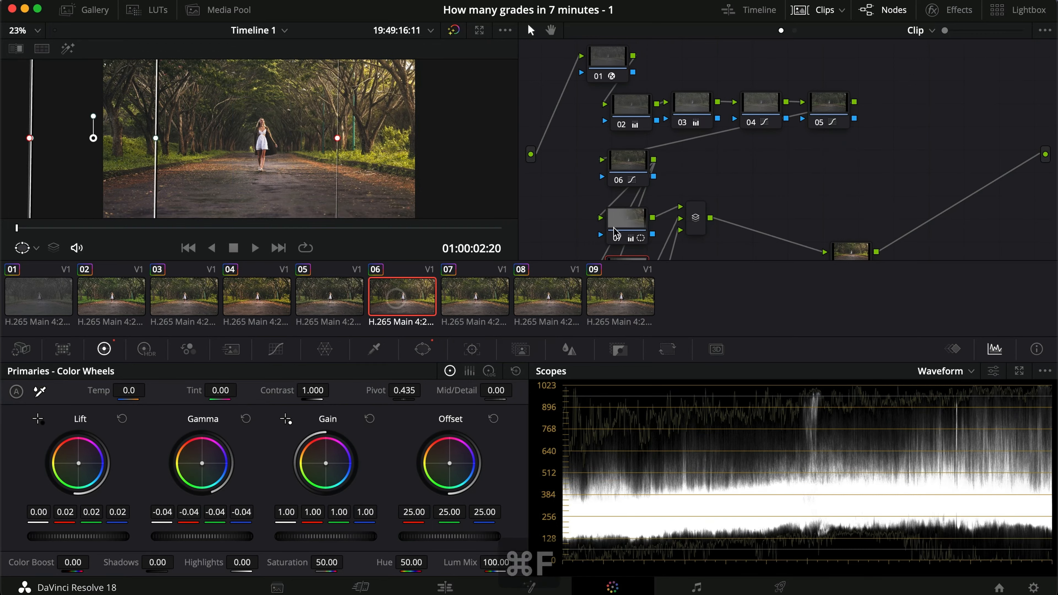
pyautogui.moveTo(845, 151); pyautogui.dragTo(595, 324)
pyautogui.click(794, 195)
pyautogui.moveTo(731, 169); pyautogui.dragTo(701, 194)
pyautogui.press('super+f')
pyautogui.press('super+d')
pyautogui.press('super+d')
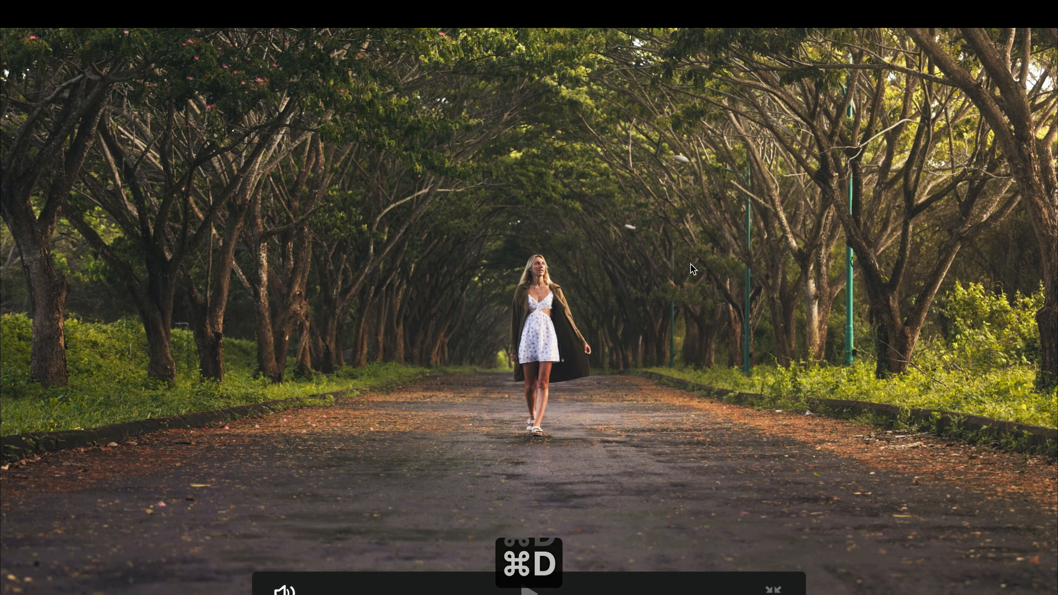
pyautogui.press('super+d')
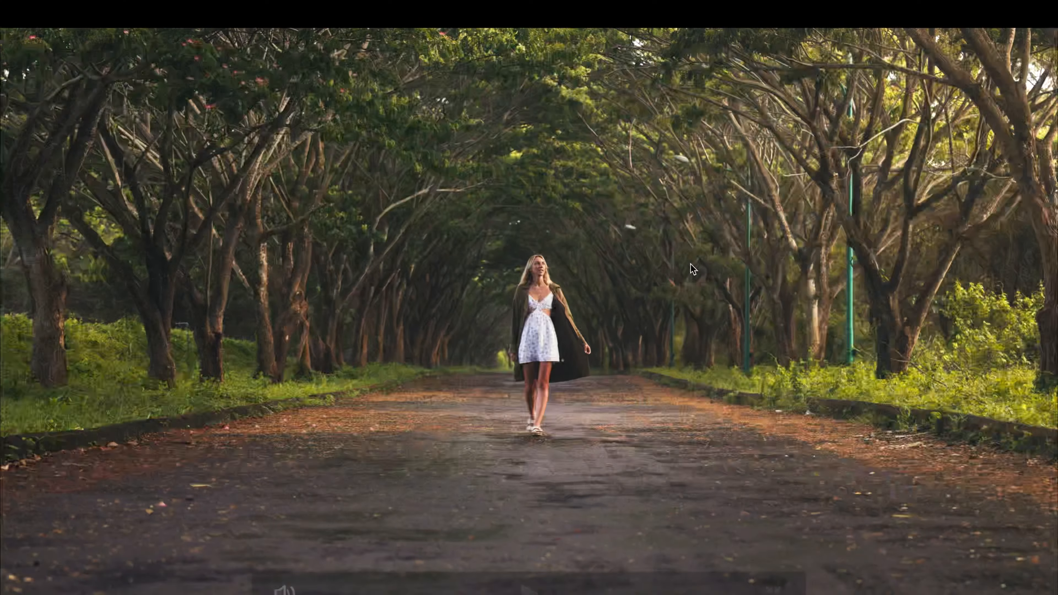
pyautogui.press('super+b')
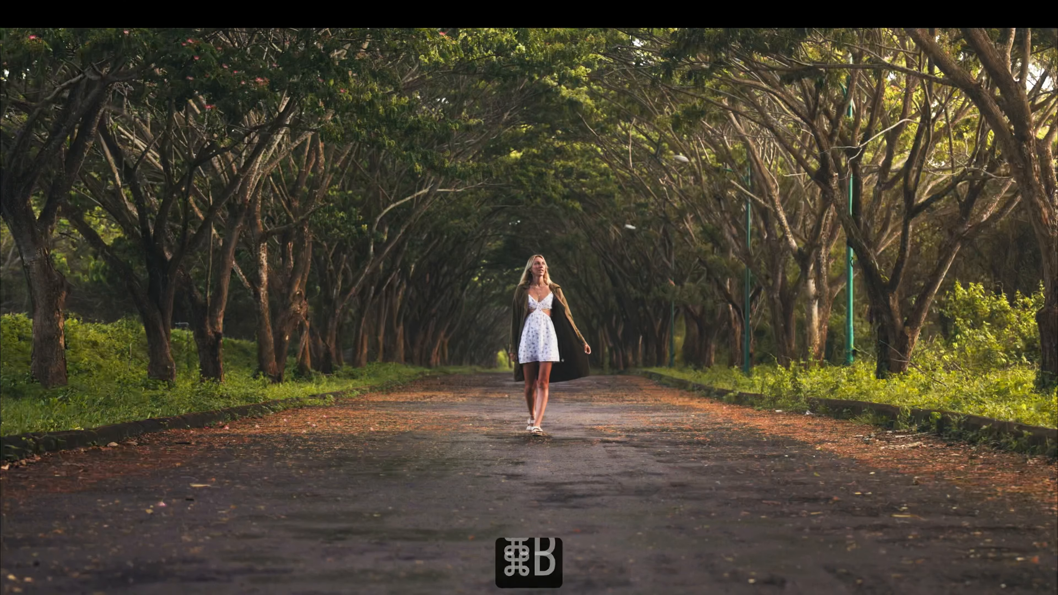
pyautogui.press('super+d')
pyautogui.press('super+d')
pyautogui.press('super+d')
pyautogui.moveTo(712, 361)
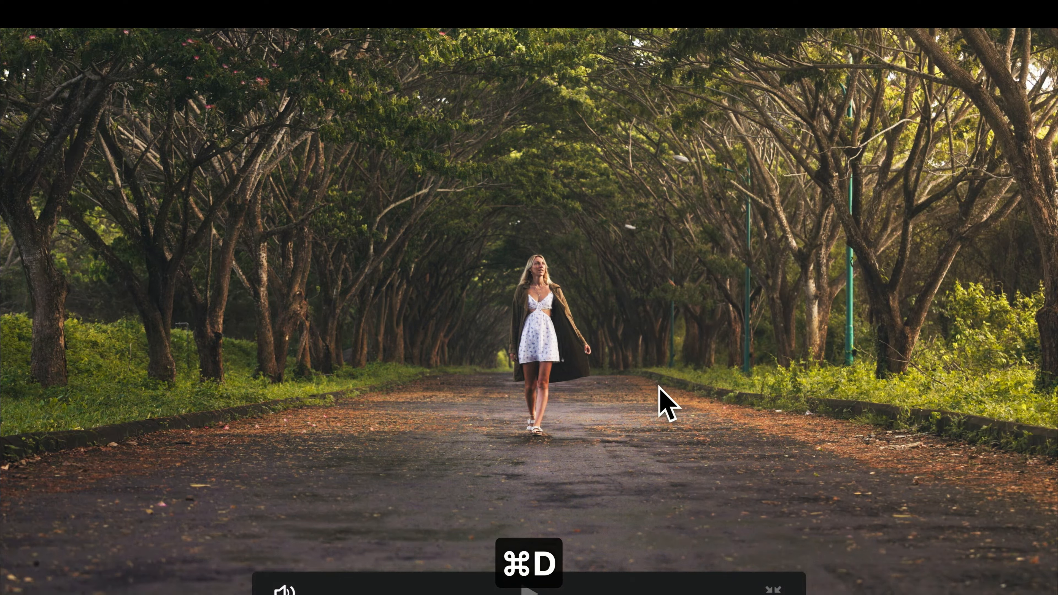
pyautogui.press('super+f')
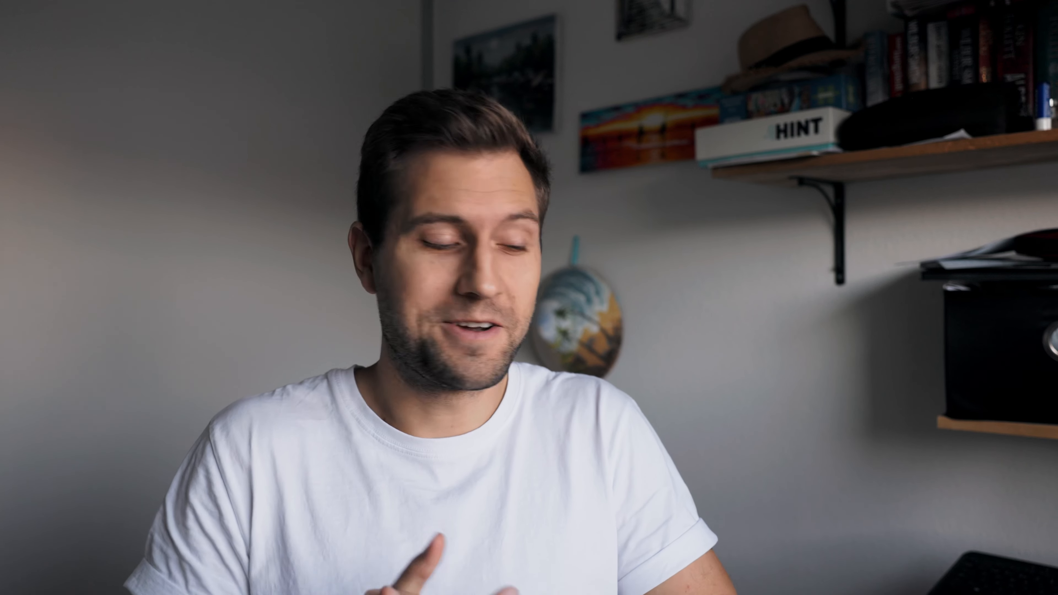